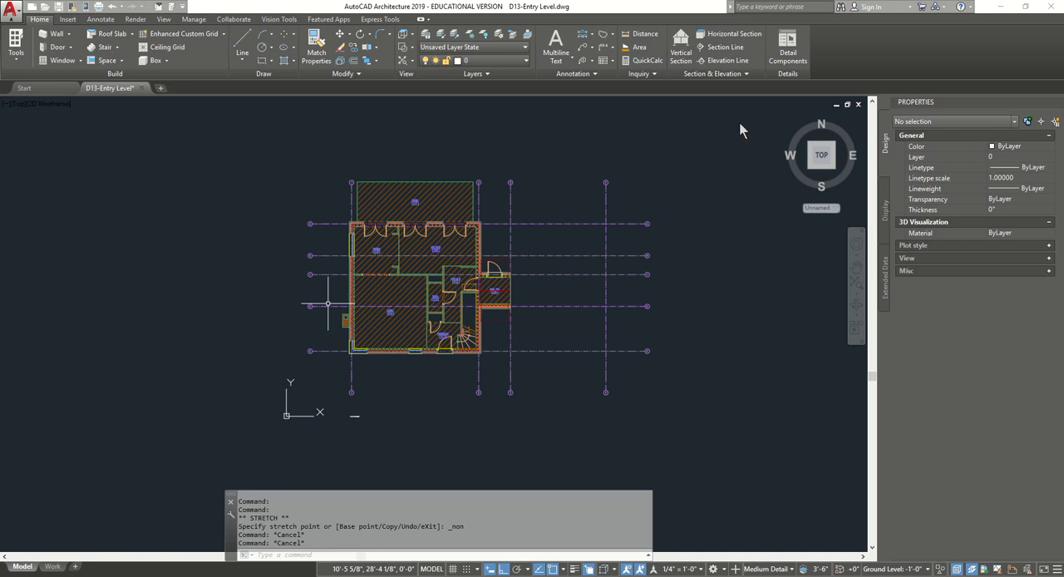
Close the Entry Level drawing with its changes saved and bring up the Project Navigator.
left_click(858, 104)
left_click(521, 318)
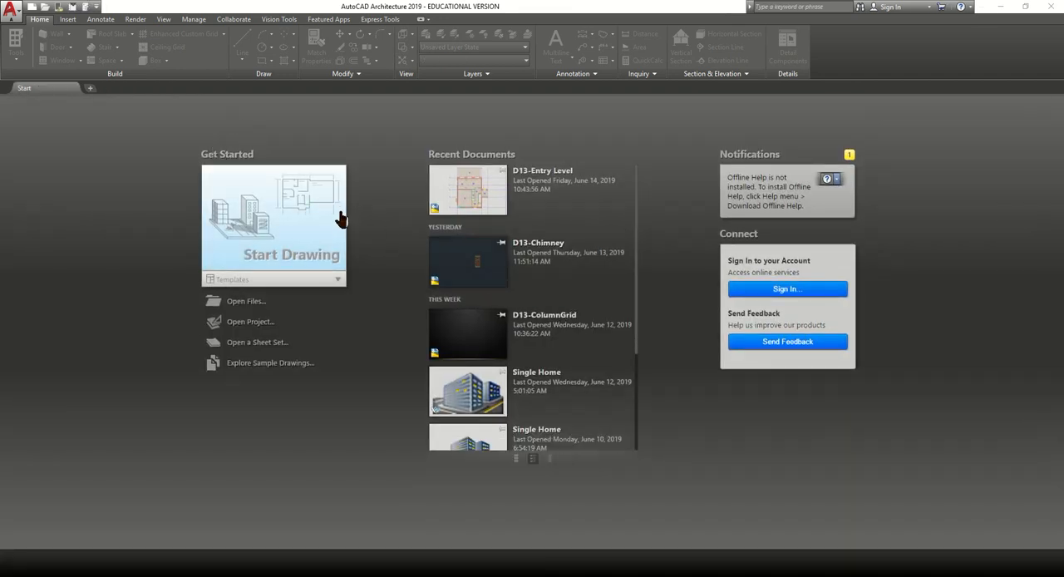
left_click(84, 7)
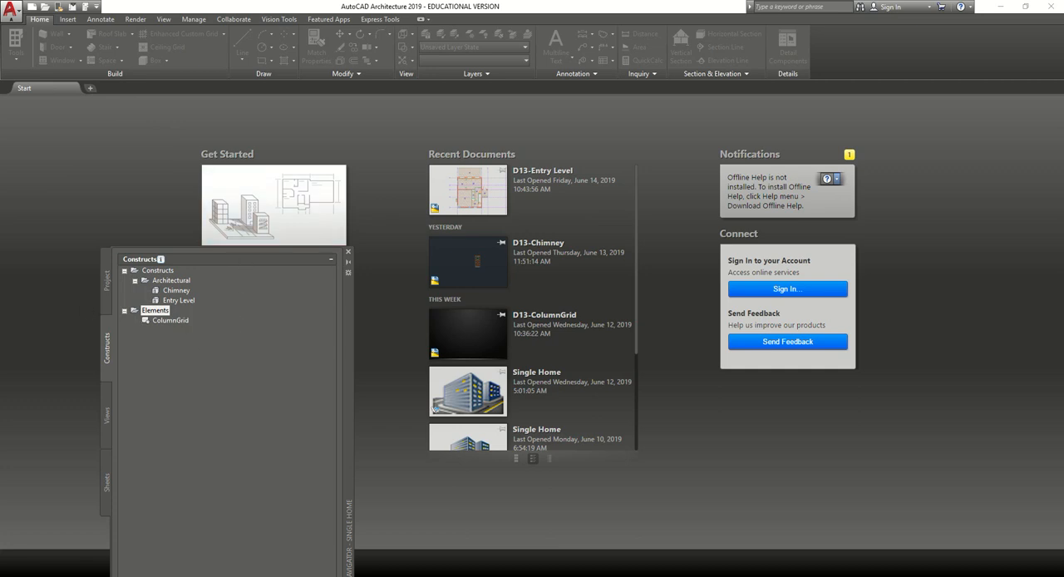
Copy the Entry Level construct to the First Floor level of the project.
left_click(181, 300)
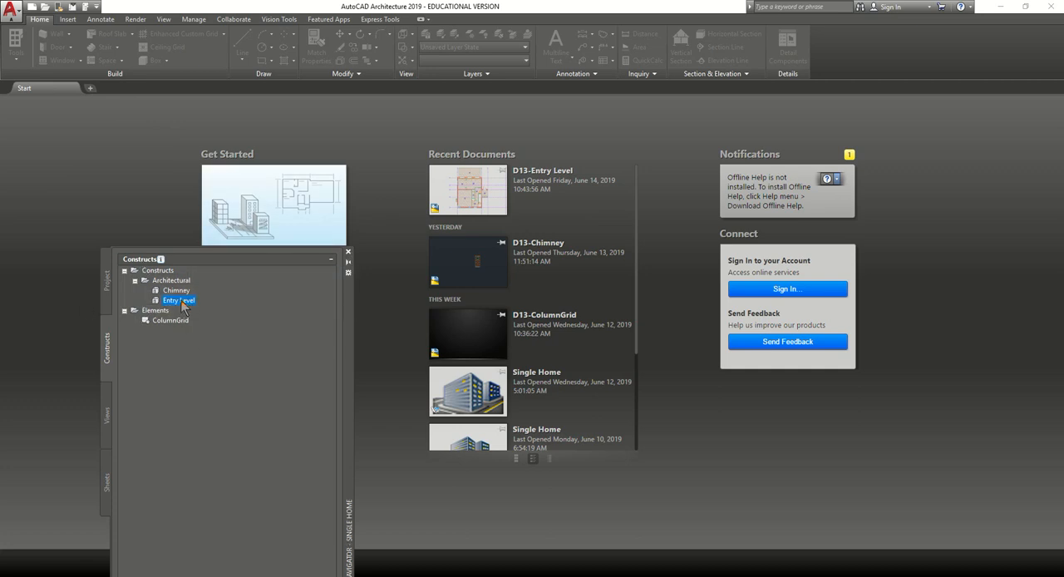
right_click(180, 306)
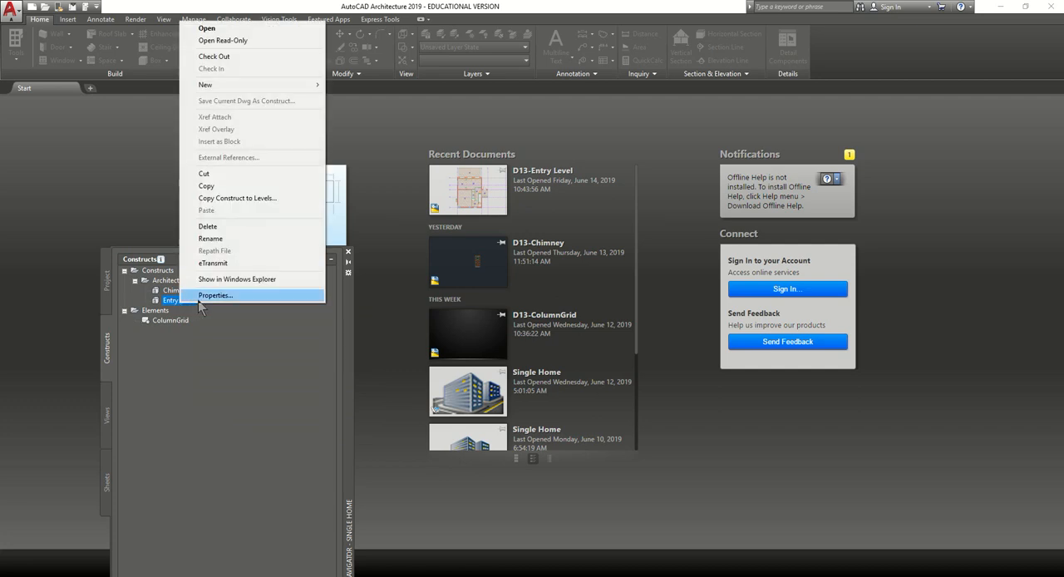
left_click(285, 199)
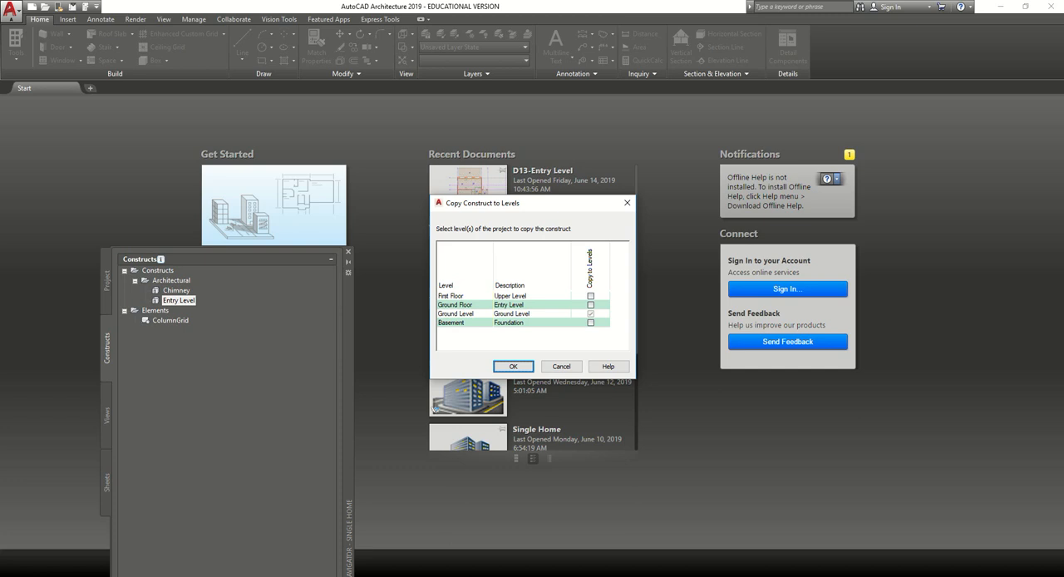
left_click(591, 296)
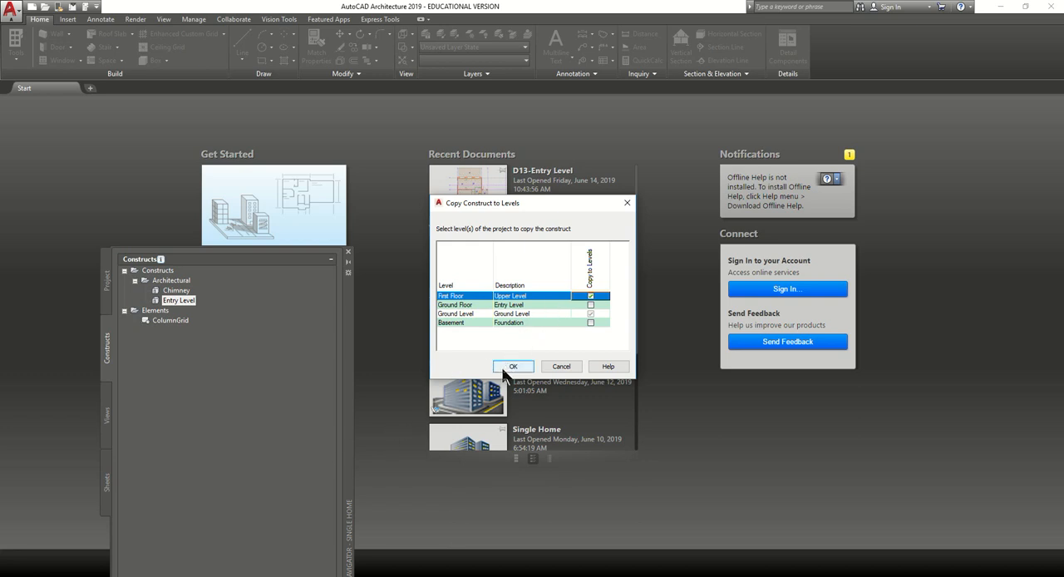
left_click(591, 314)
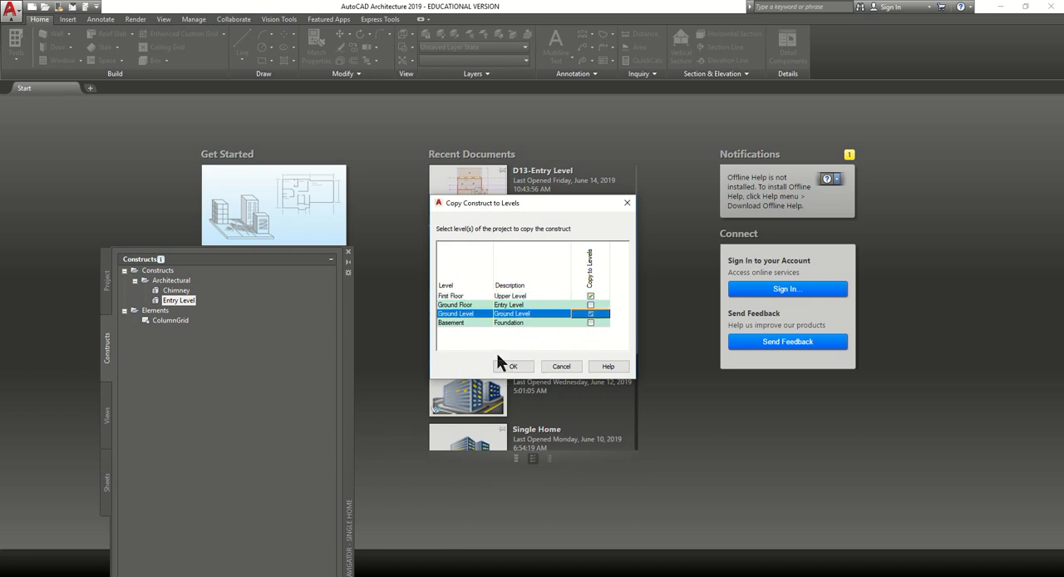
left_click(509, 366)
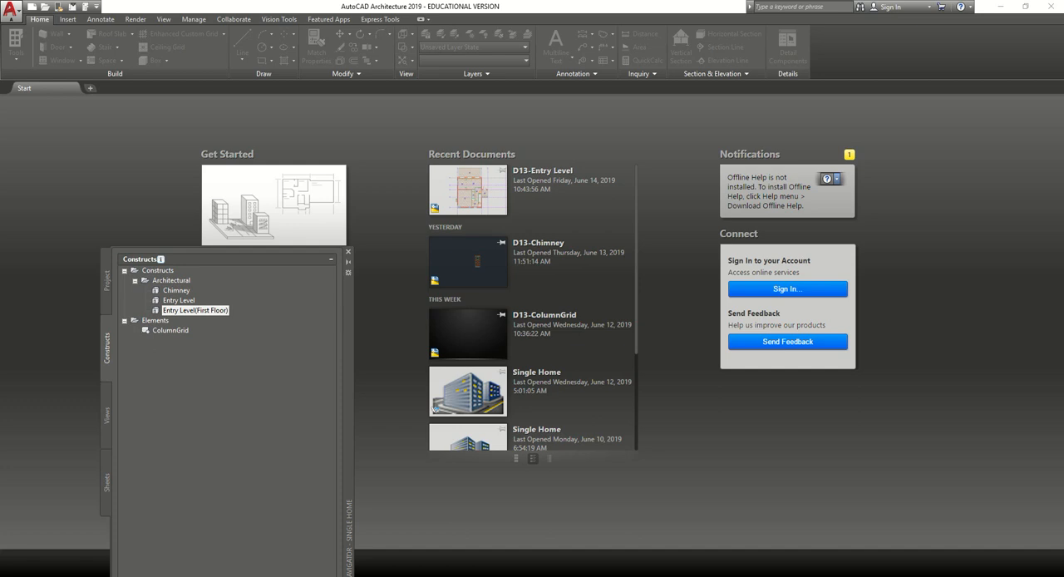
Rename the copied First Floor construct as Upper Level and repath the project now.
right_click(202, 317)
left_click(252, 246)
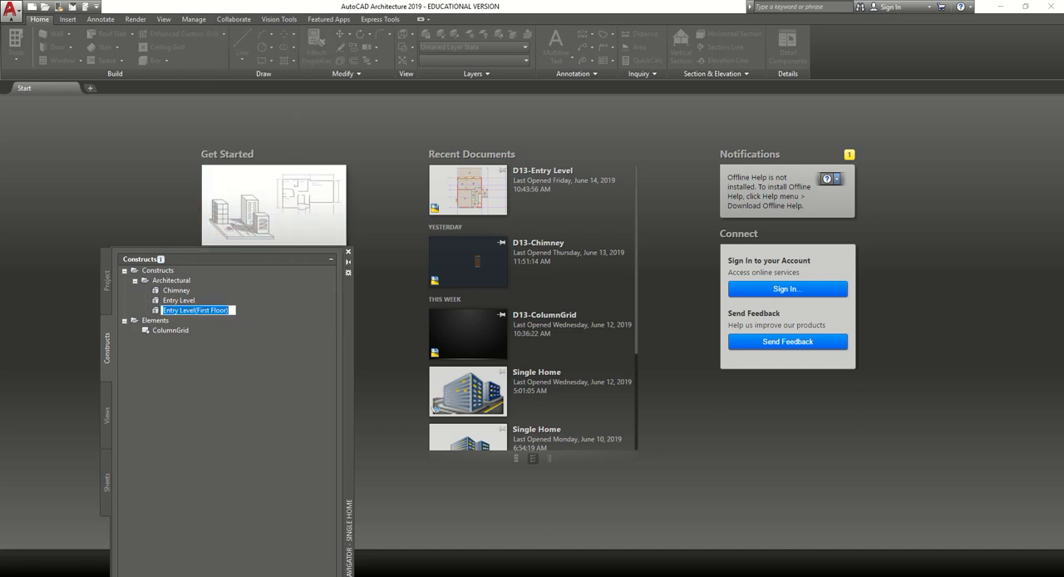
type("Upper LEve")
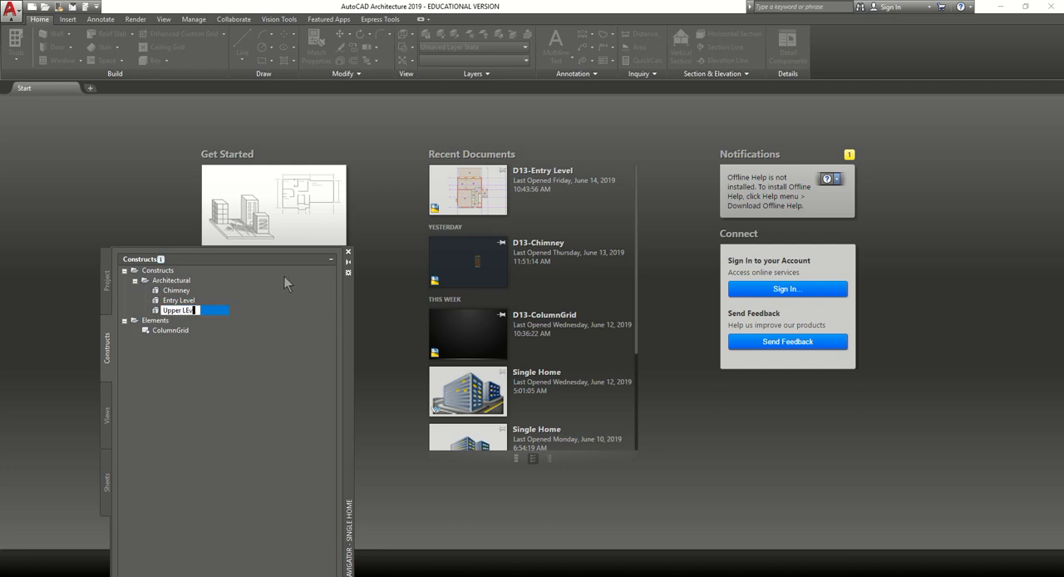
key("BackSpace")
key("BackSpace")
key("BackSpace")
type("evel")
key("Return")
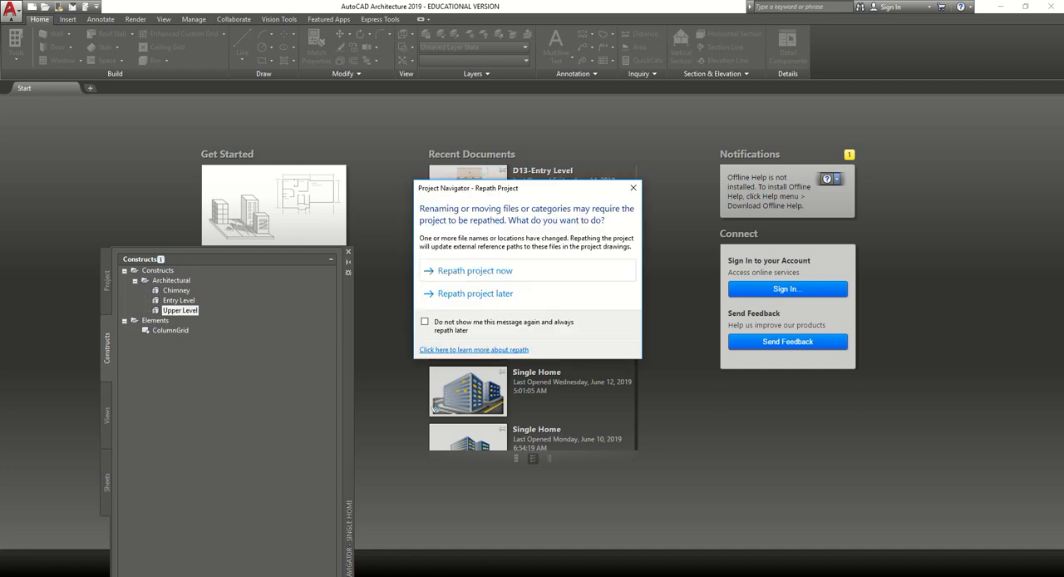
left_click(509, 271)
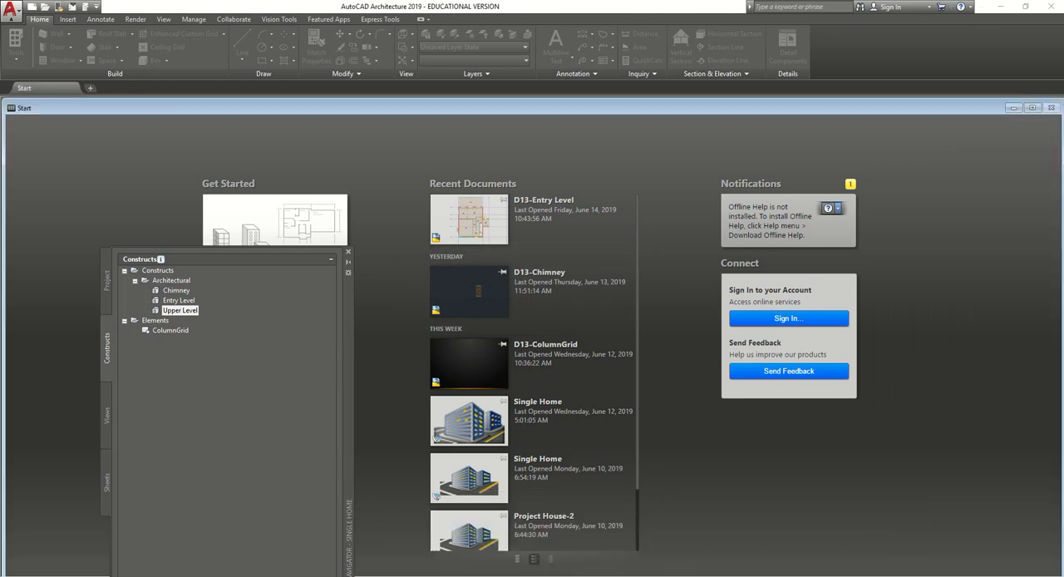
Open the Upper Level construct and inspect the copied model in southwest isometric, ending in the top view.
double_click(181, 310)
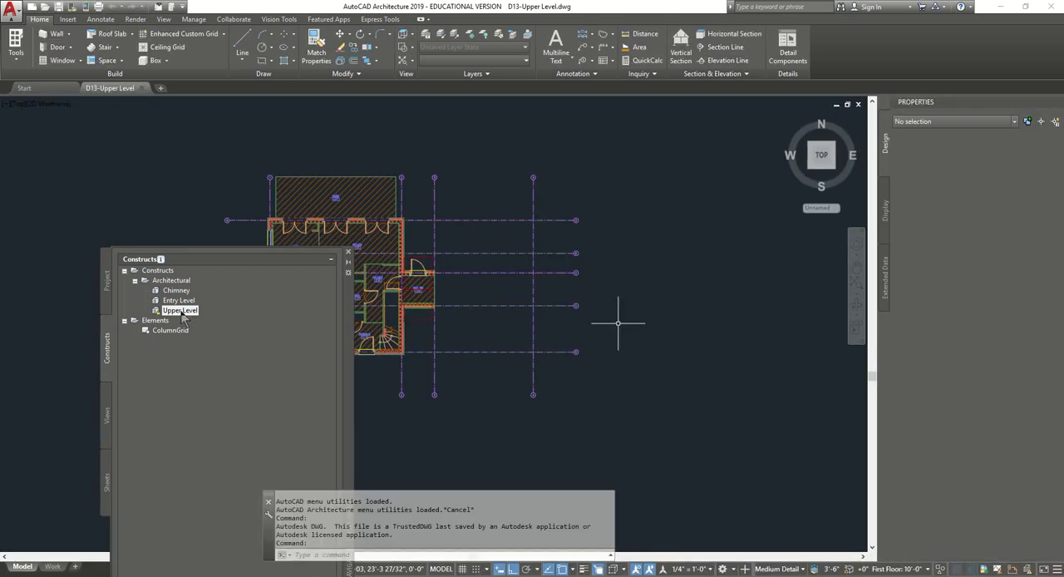
middle_click_drag(523, 422, 702, 423)
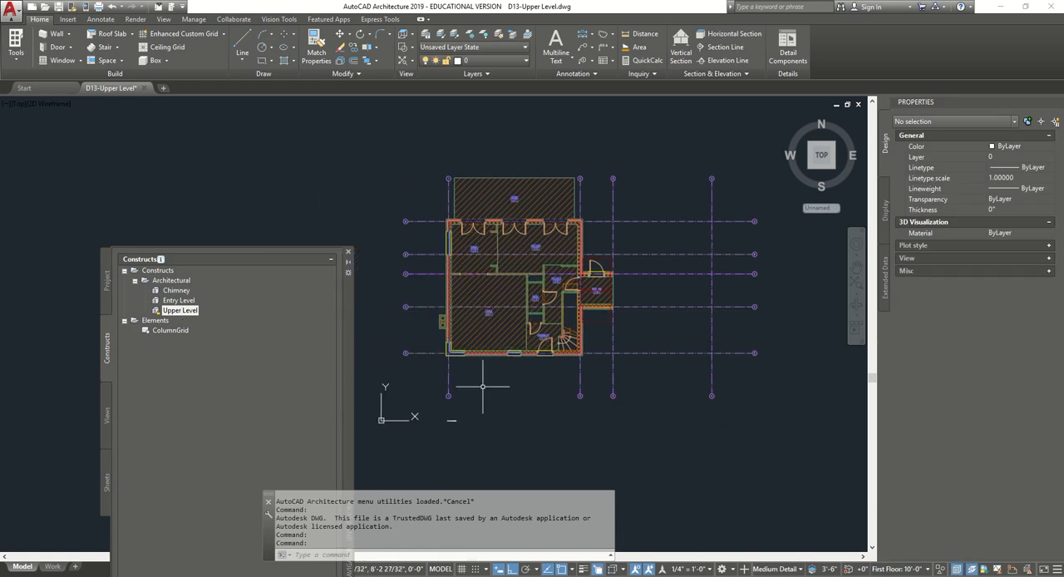
left_click(809, 166)
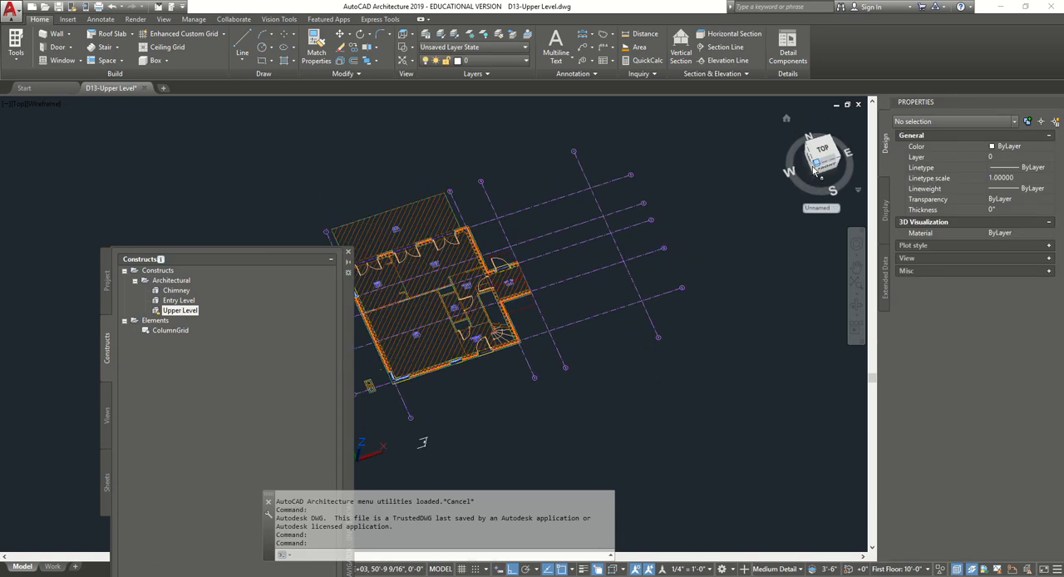
scroll(703, 303, "up", 2)
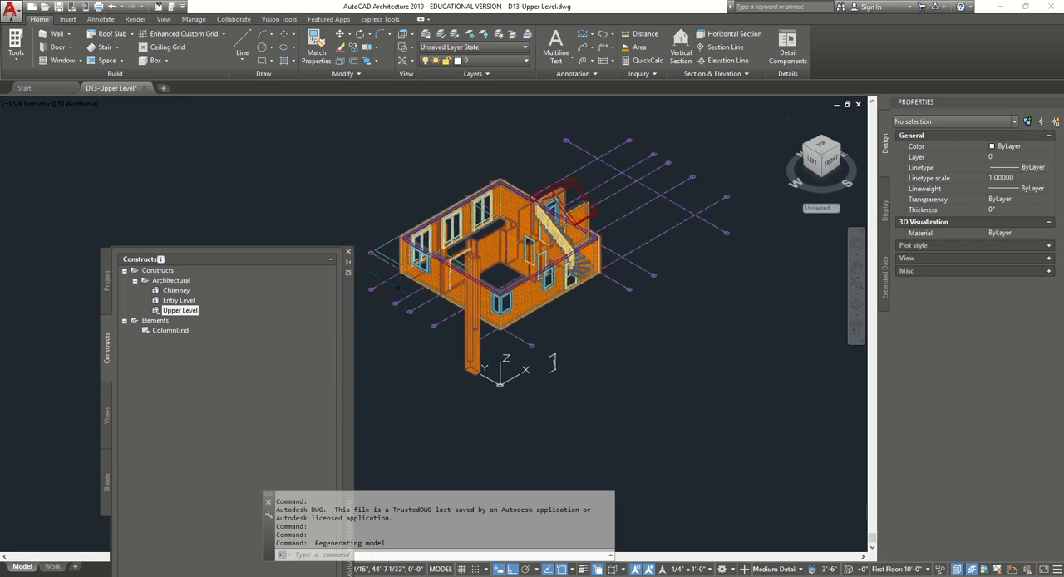
scroll(501, 292, "up", 3)
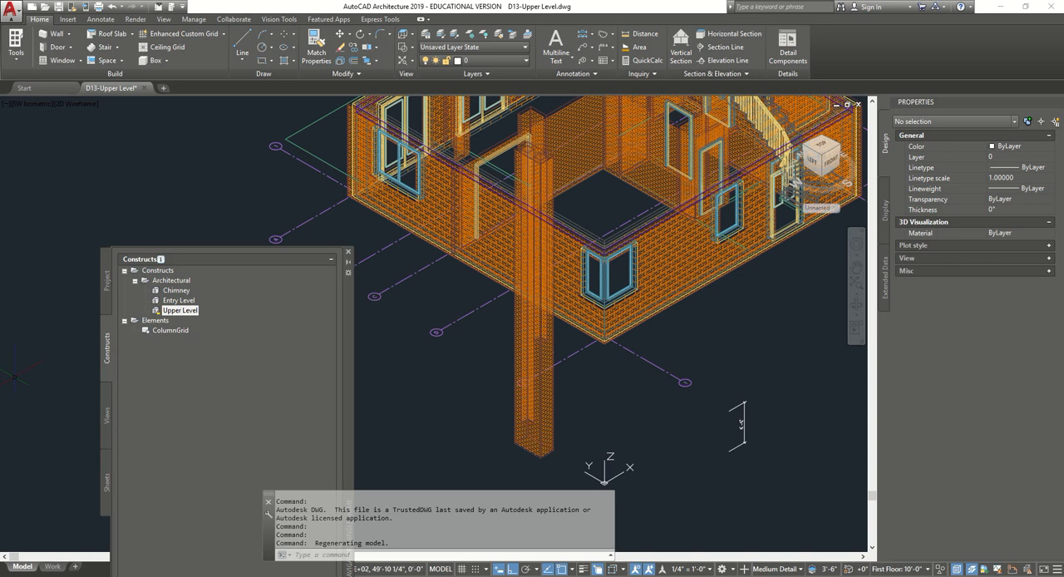
left_click(831, 147)
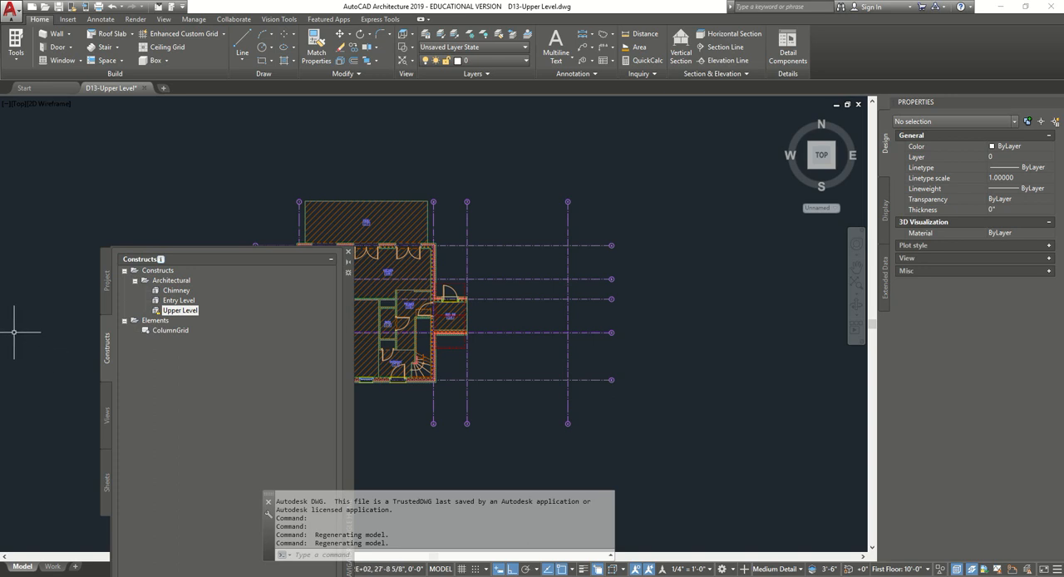
Dismiss the Project Navigator, then save and close the Upper Level drawing.
left_click(348, 251)
scroll(461, 289, "up", 5)
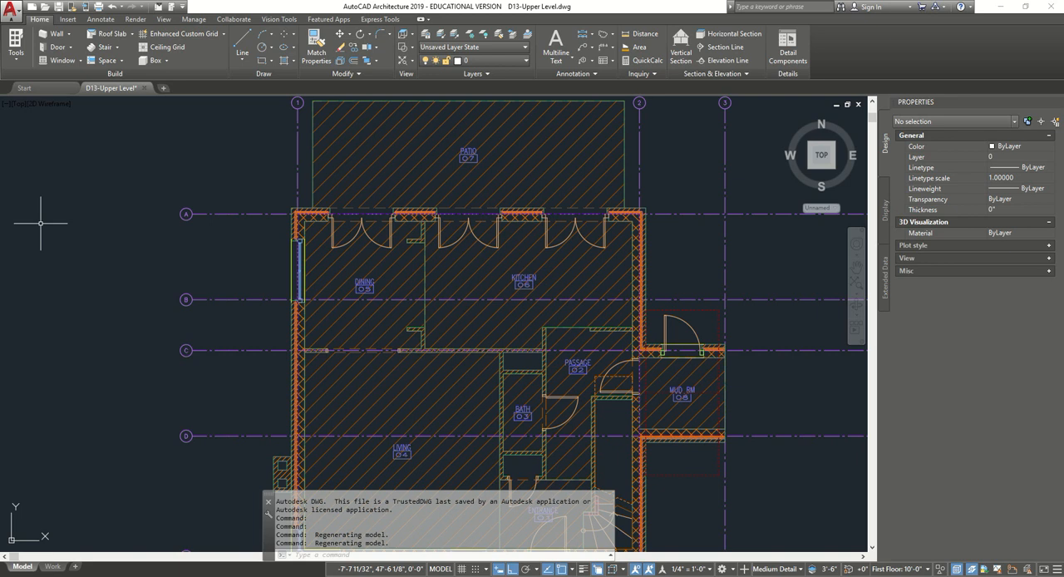
scroll(331, 271, "down", 2)
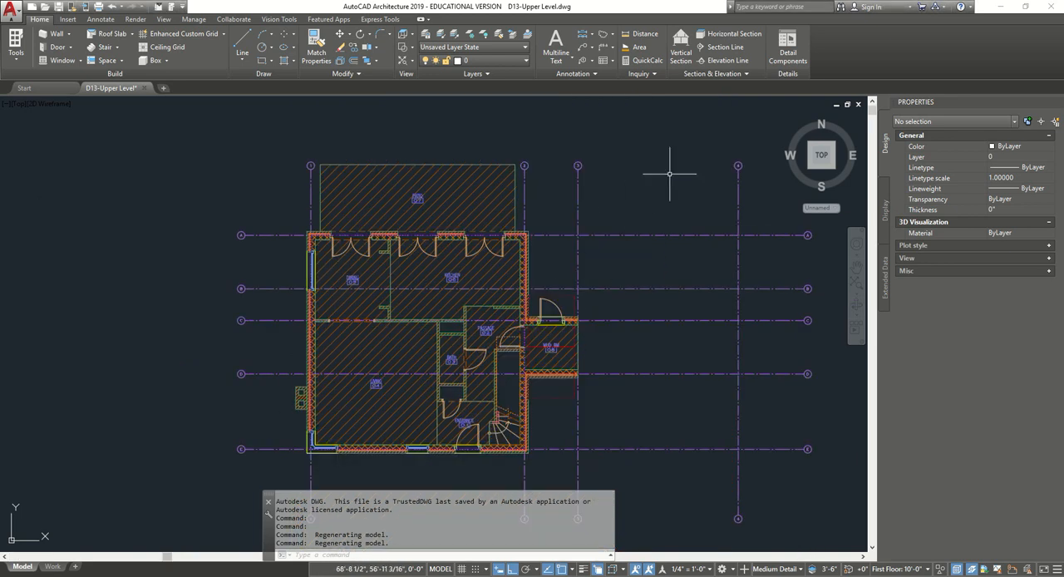
left_click(858, 104)
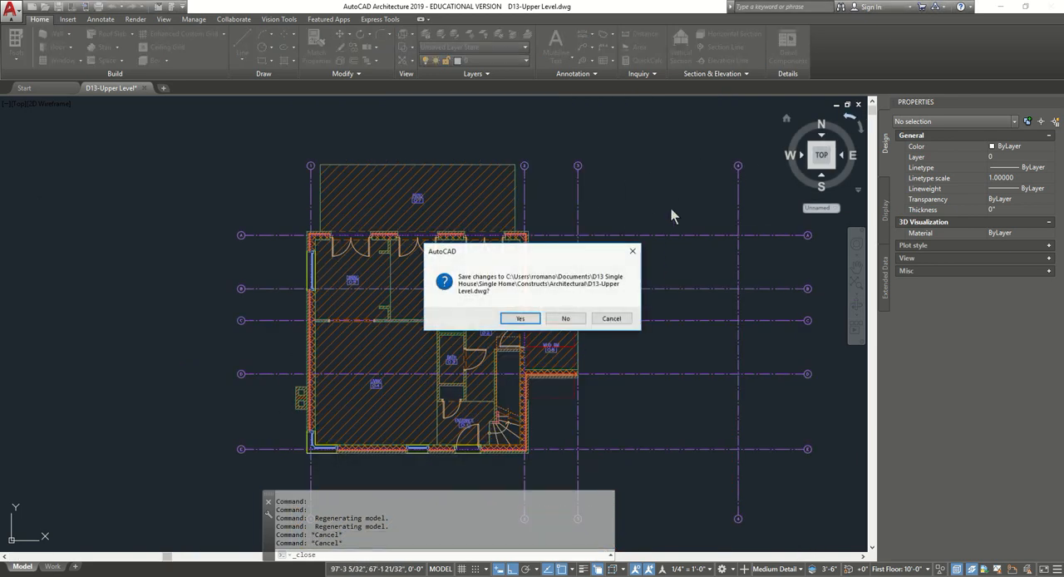
left_click(516, 320)
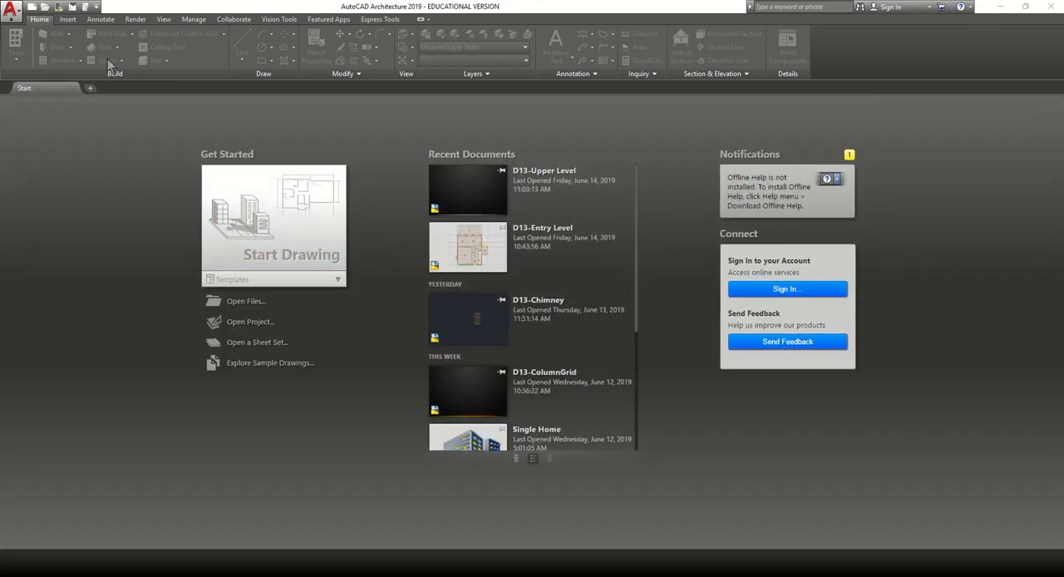
Open the Entry Level construct from the Project Navigator and check it in southwest isometric, ending in the top view.
left_click(86, 8)
double_click(179, 300)
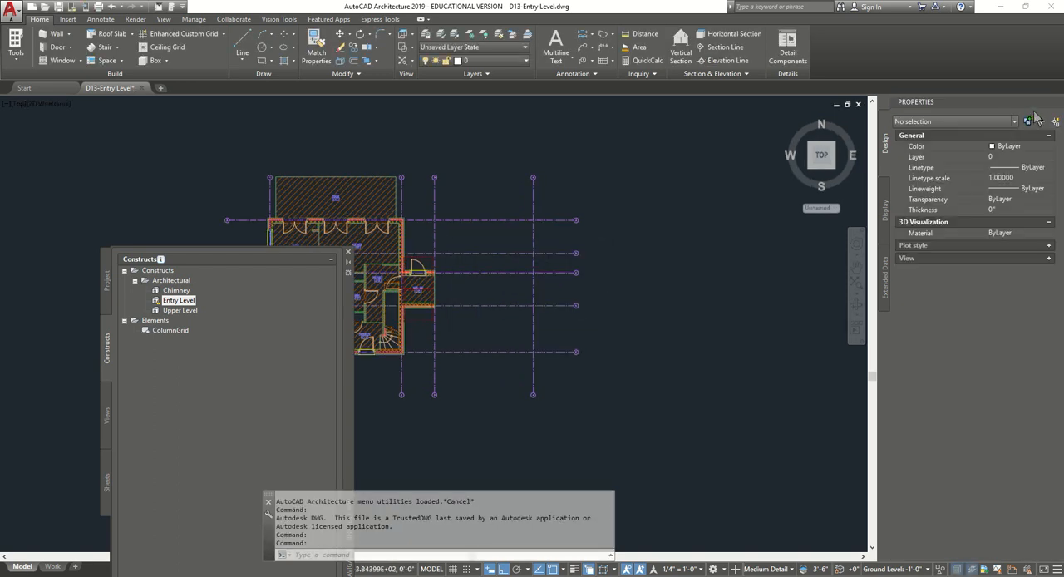
left_click(349, 252)
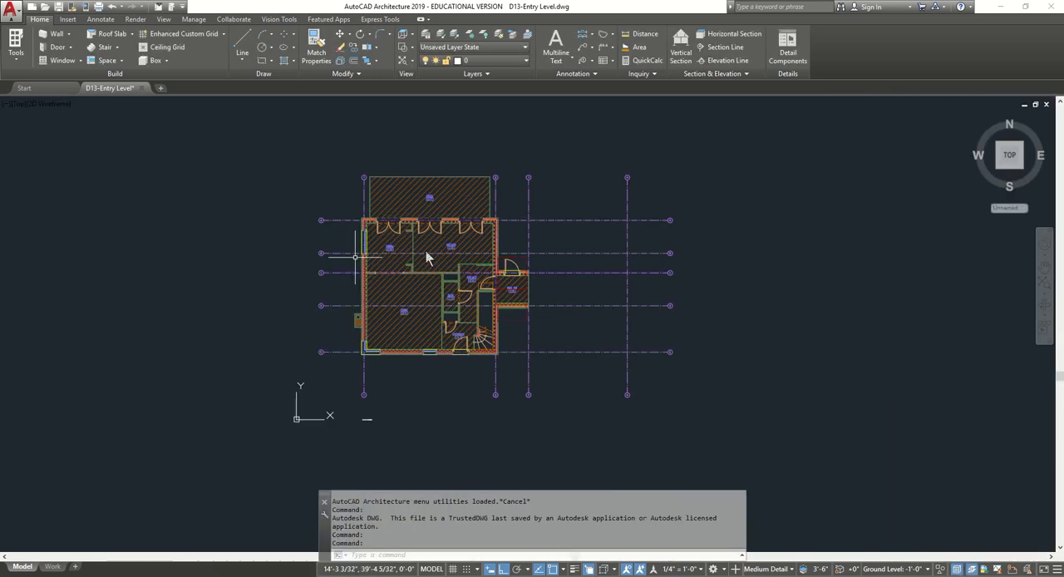
left_click(998, 169)
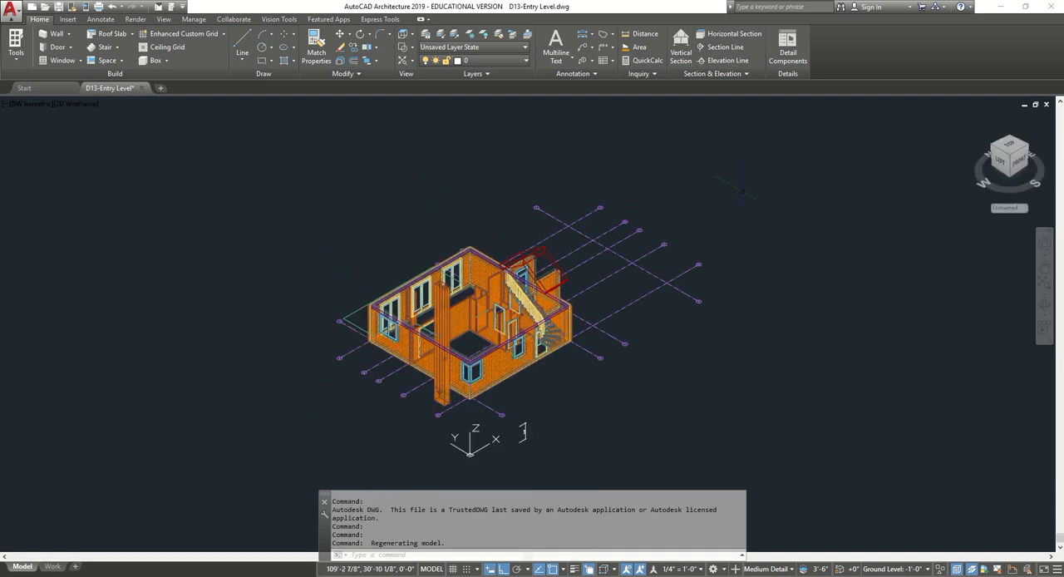
left_click(38, 104)
left_click(50, 131)
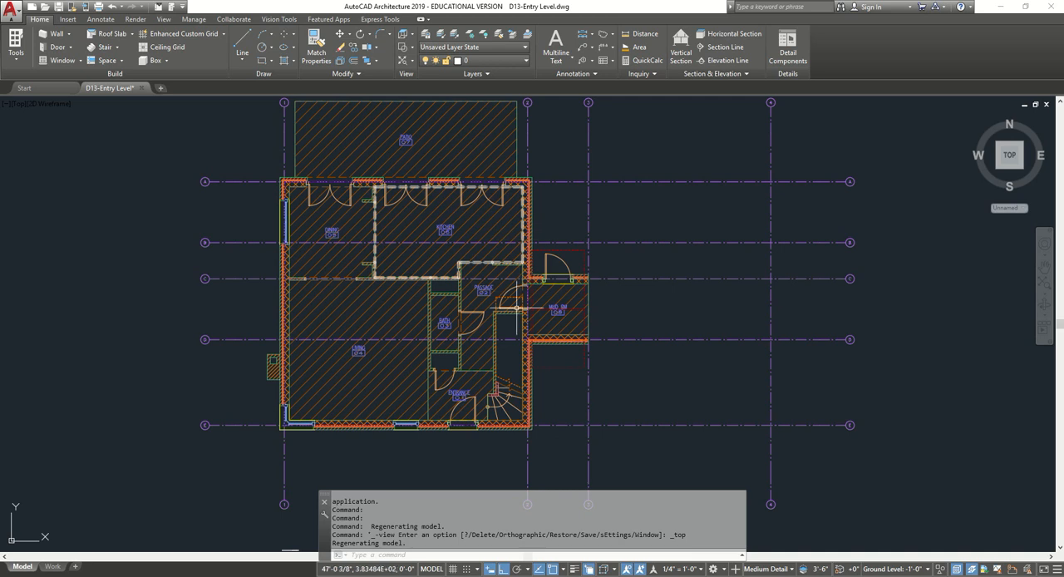
Add a vertex to the main floor slab's east edge where it meets the inner face of the mud room's north wall.
scroll(279, 418, "up", 10)
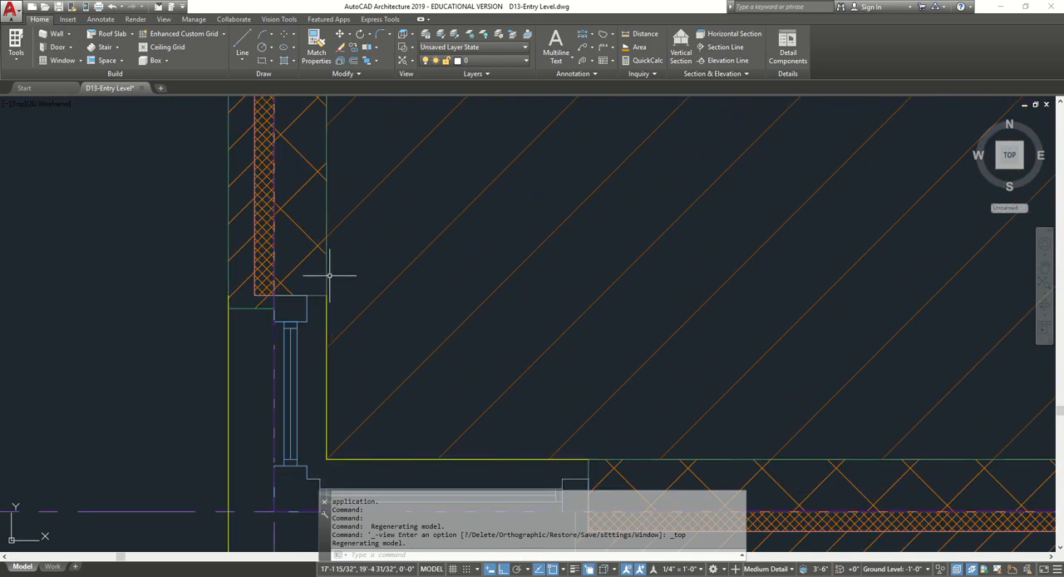
left_click(275, 405)
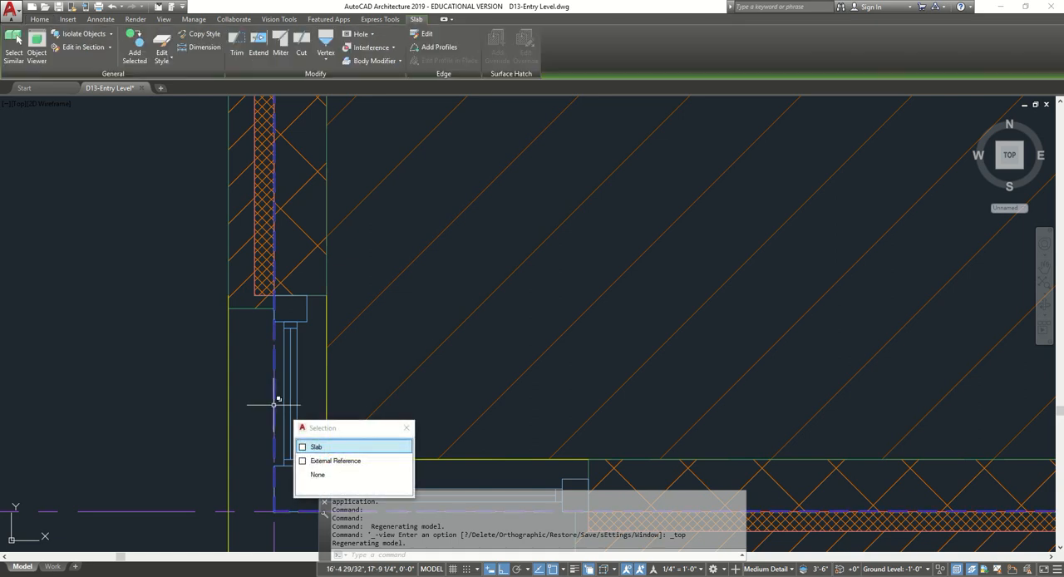
left_click(306, 441)
scroll(235, 348, "down", 10)
scroll(235, 348, "down", 5)
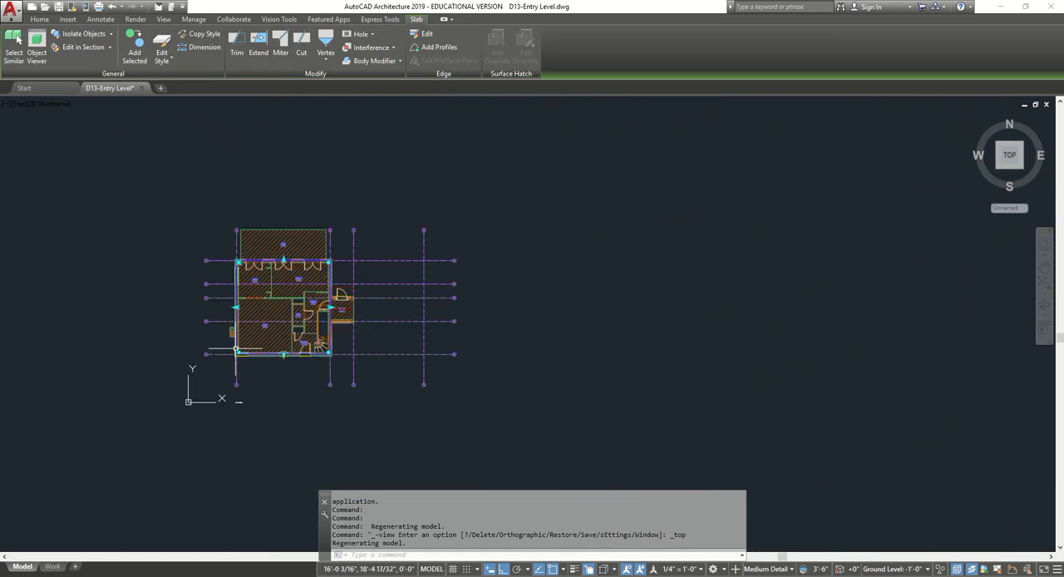
scroll(200, 382, "up", 3)
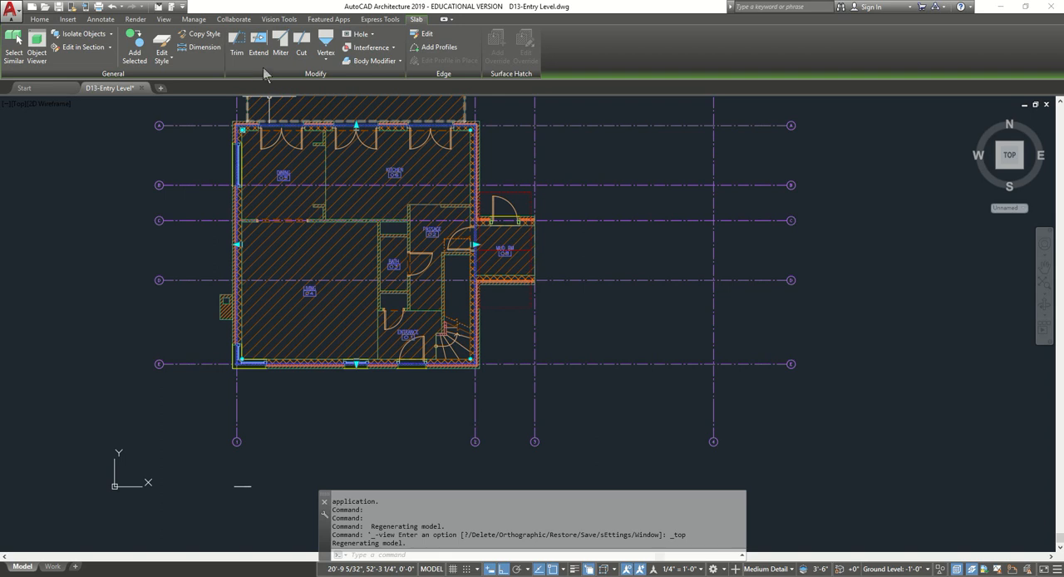
left_click(325, 53)
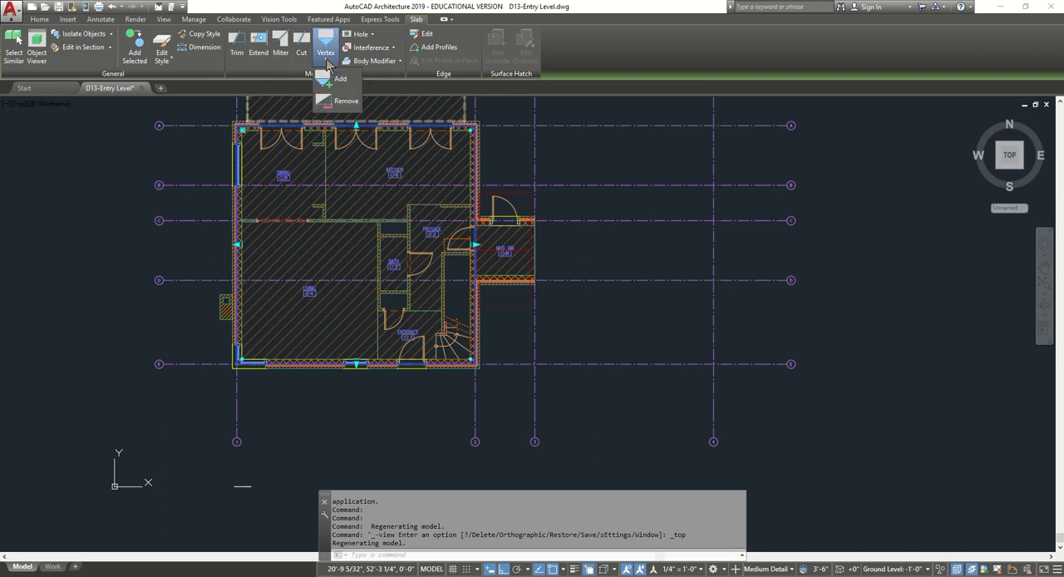
left_click(341, 80)
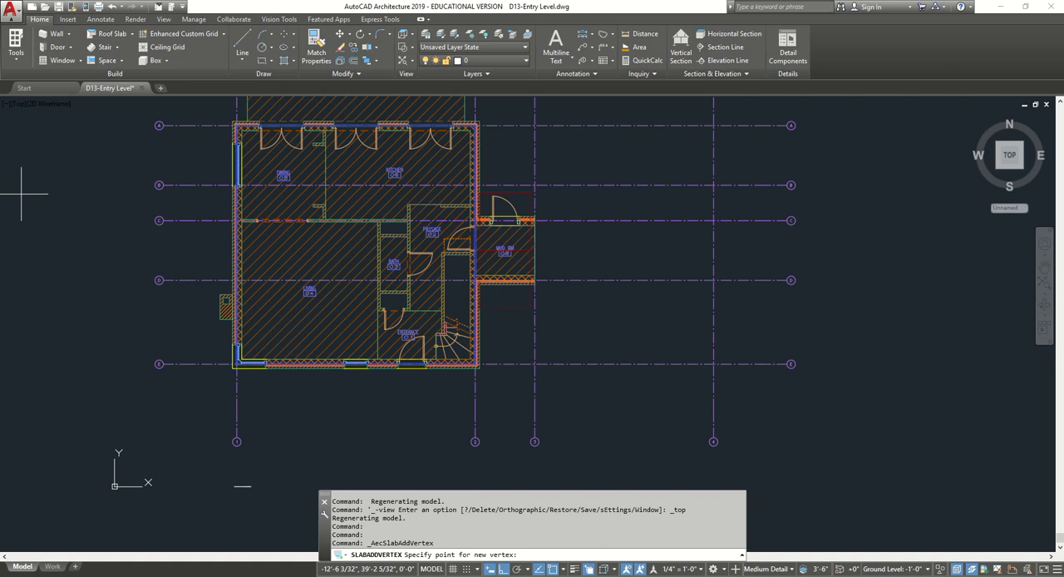
scroll(471, 236, "up", 5)
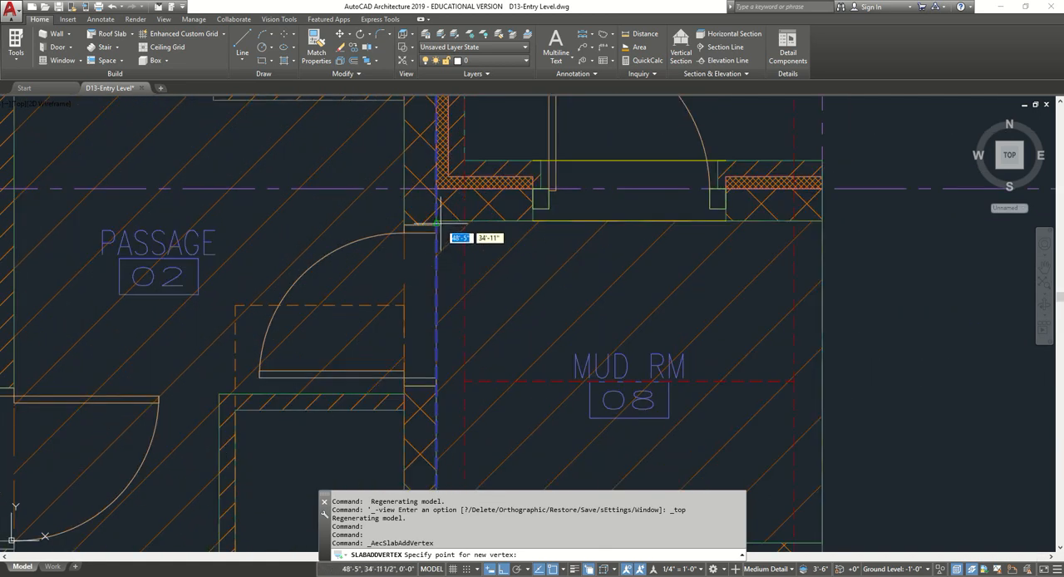
scroll(437, 224, "up", 3)
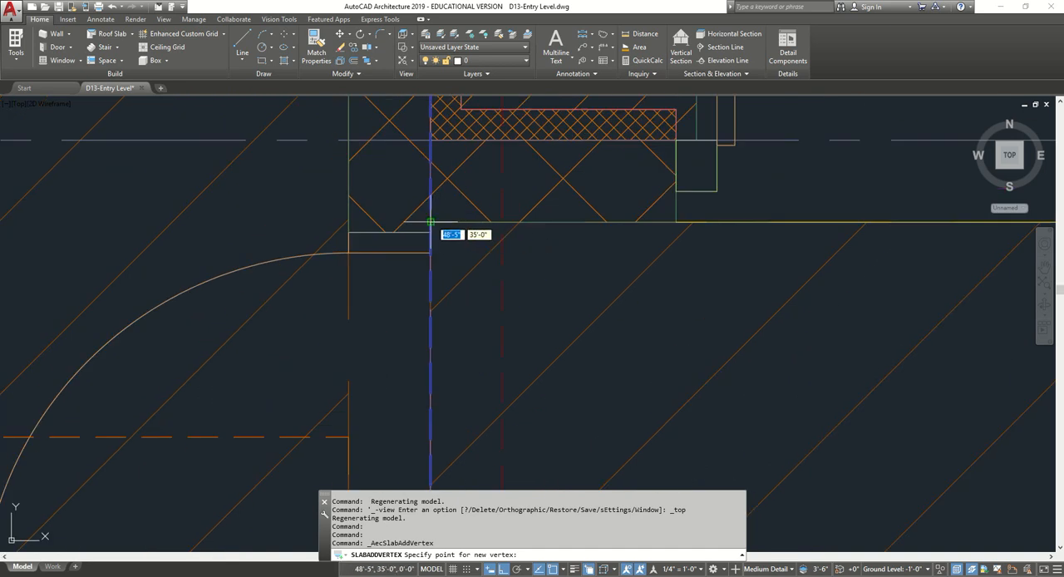
left_click(430, 222)
scroll(425, 191, "down", 4)
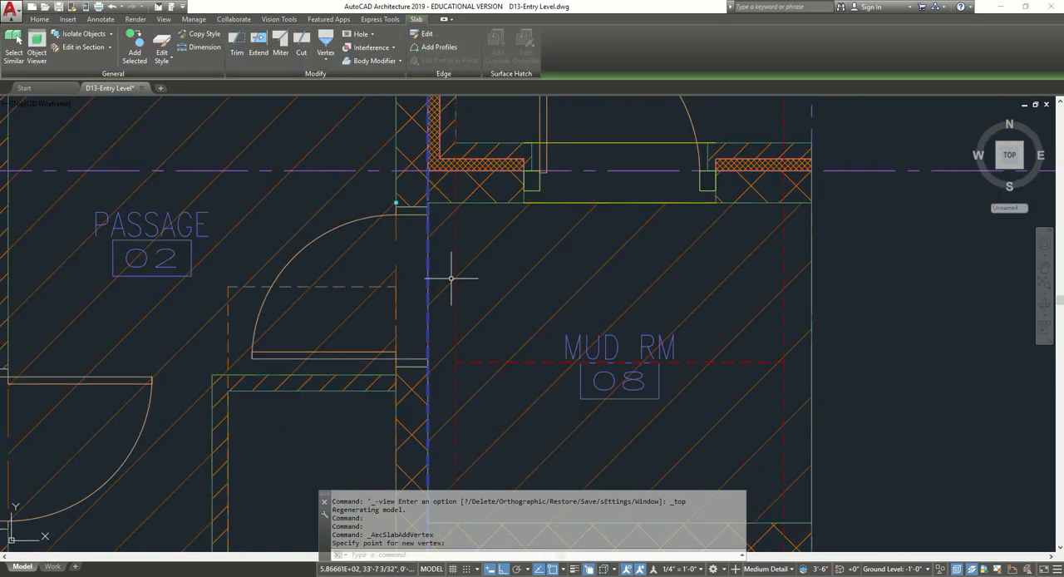
middle_click_drag(440, 368, 400, 174)
scroll(387, 328, "up", 3)
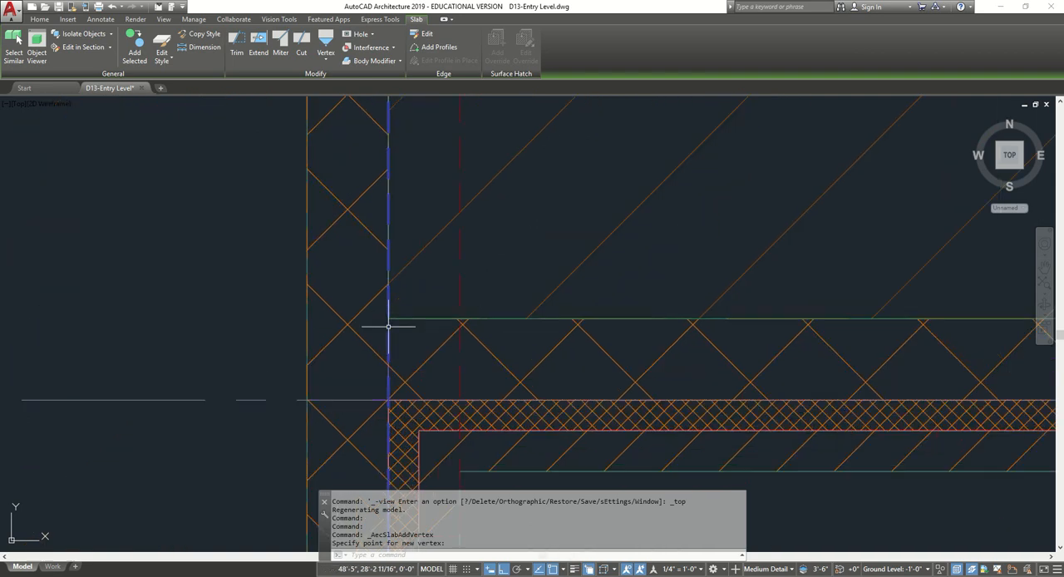
scroll(392, 322, "down", 3)
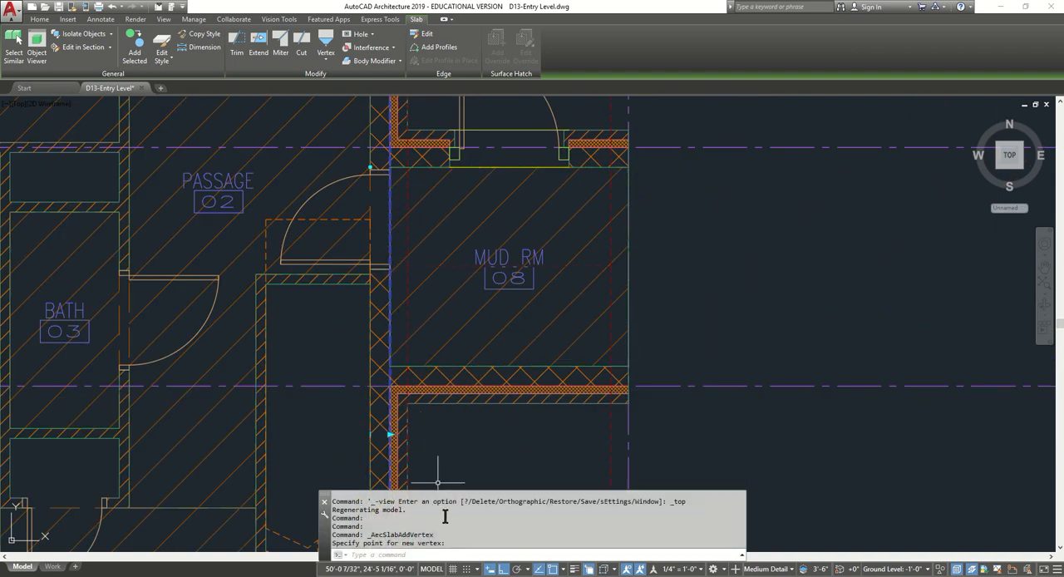
middle_click_drag(439, 414, 395, 353)
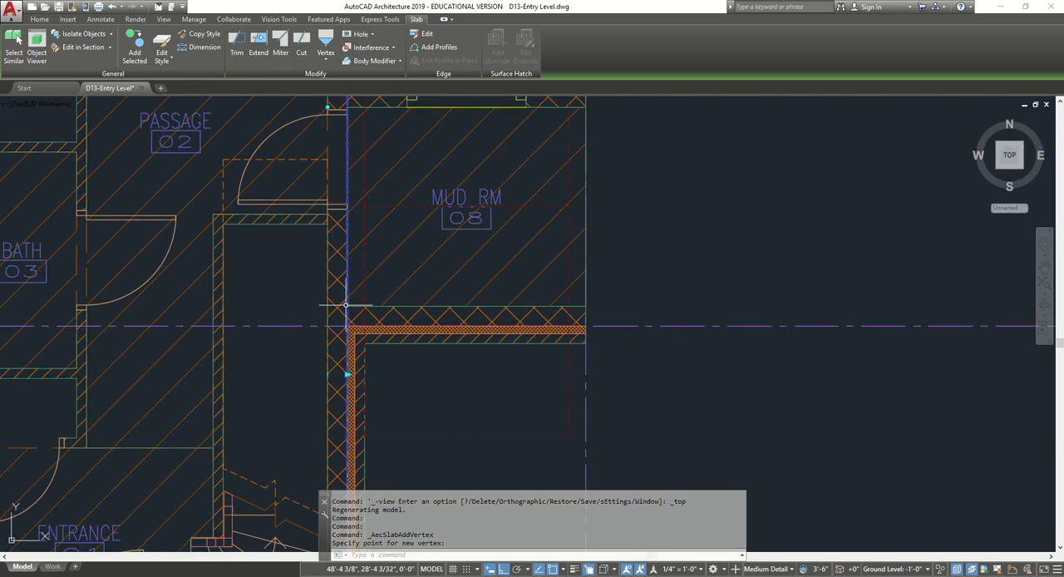
scroll(489, 430, "down", 6)
key("Escape")
key("Escape")
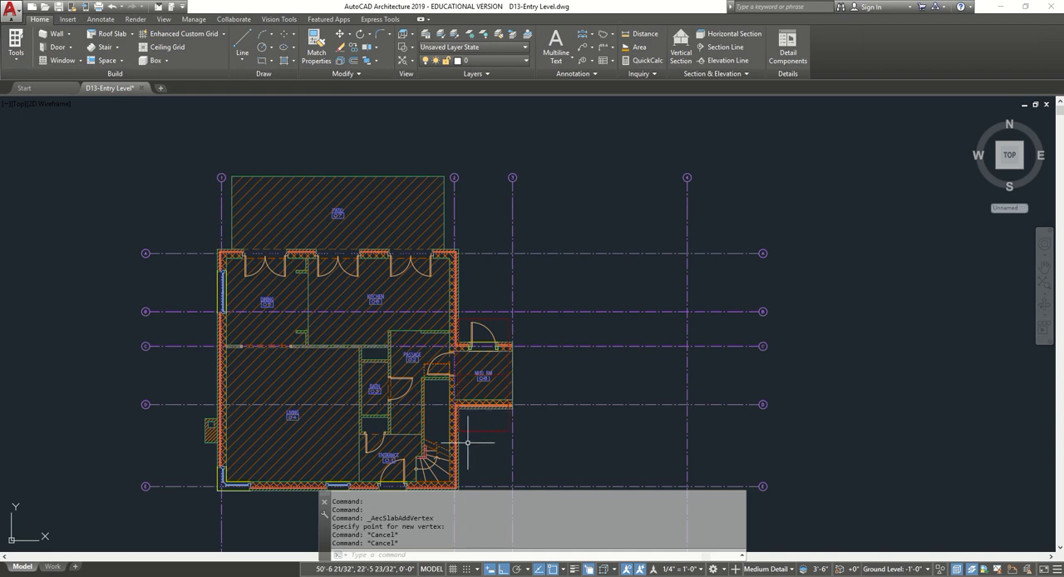
key("ctrl+z")
scroll(299, 441, "down", 7)
scroll(287, 416, "up", 6)
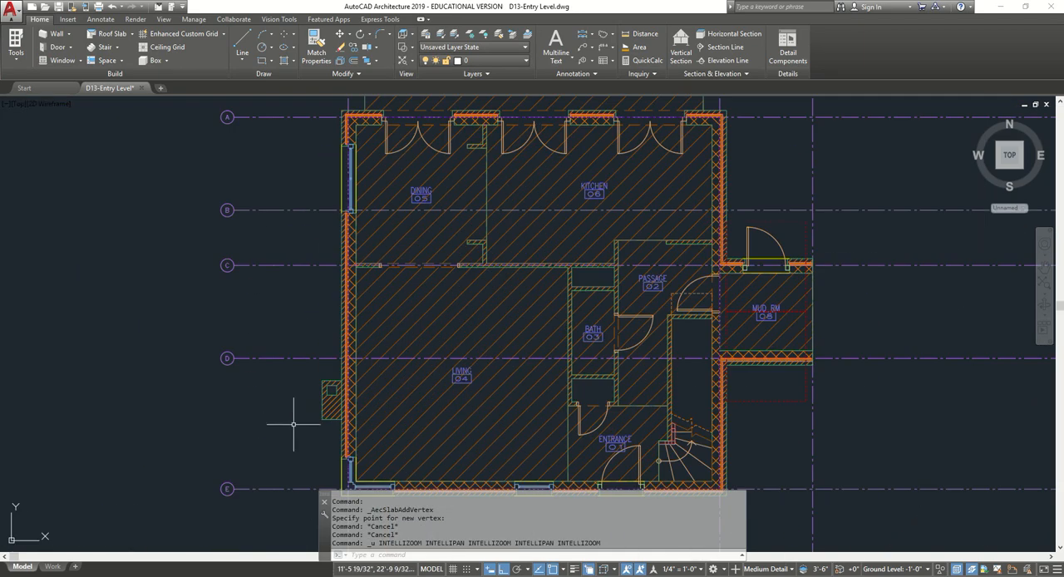
key("Escape")
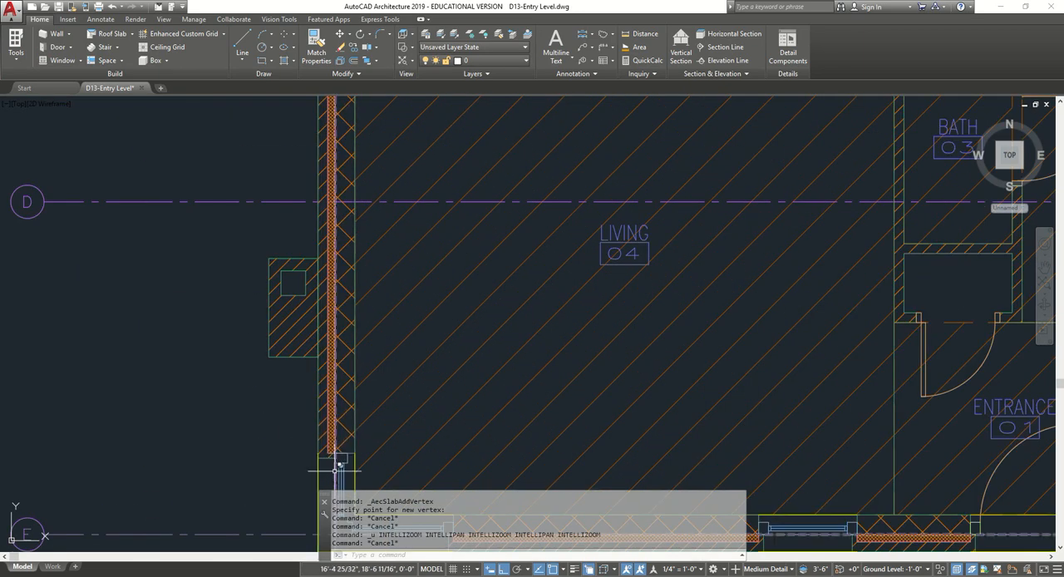
Select the main floor slab again and add a vertex at the mud room's northwest inside corner.
left_click(336, 471)
key("Escape")
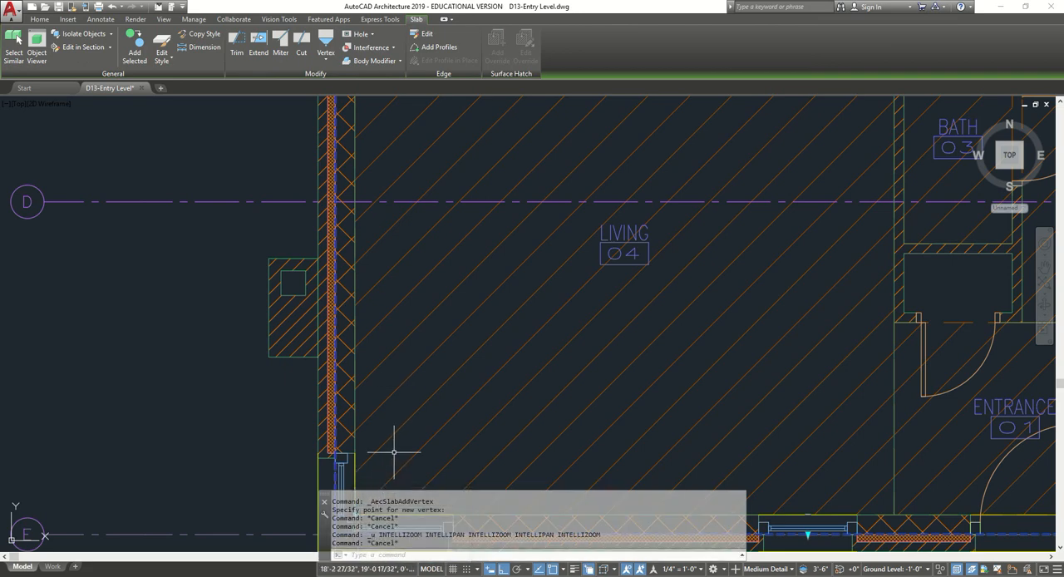
scroll(503, 375, "down", 7)
left_click(325, 54)
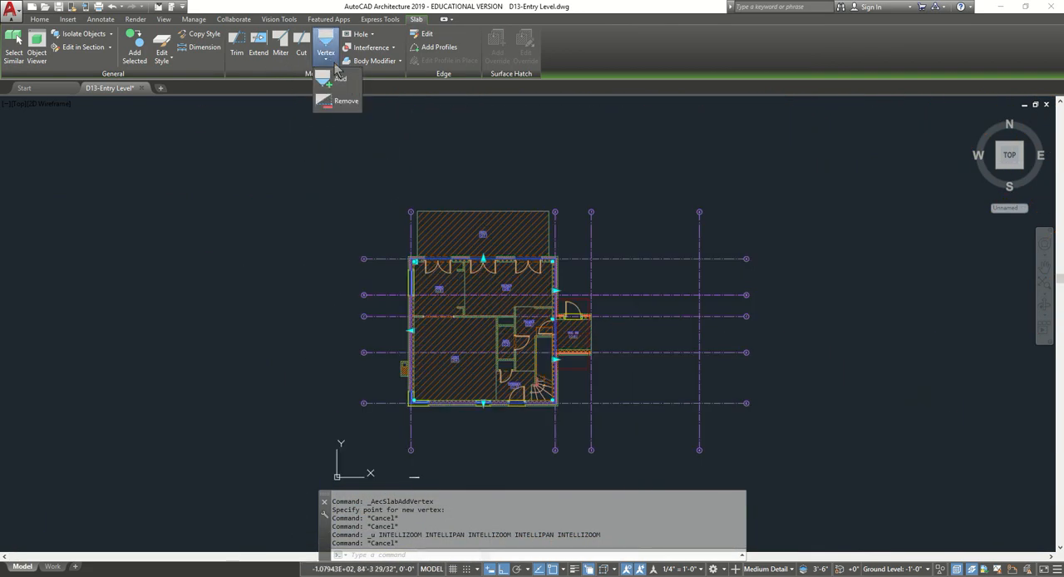
left_click(351, 90)
scroll(551, 386, "up", 4)
scroll(542, 133, "up", 4)
scroll(536, 131, "up", 8)
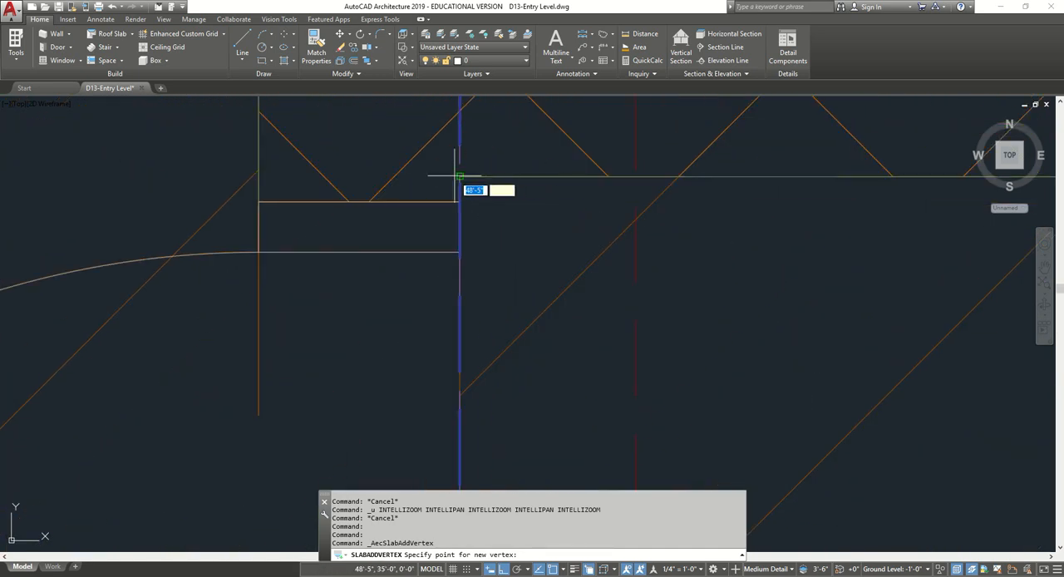
left_click(459, 176)
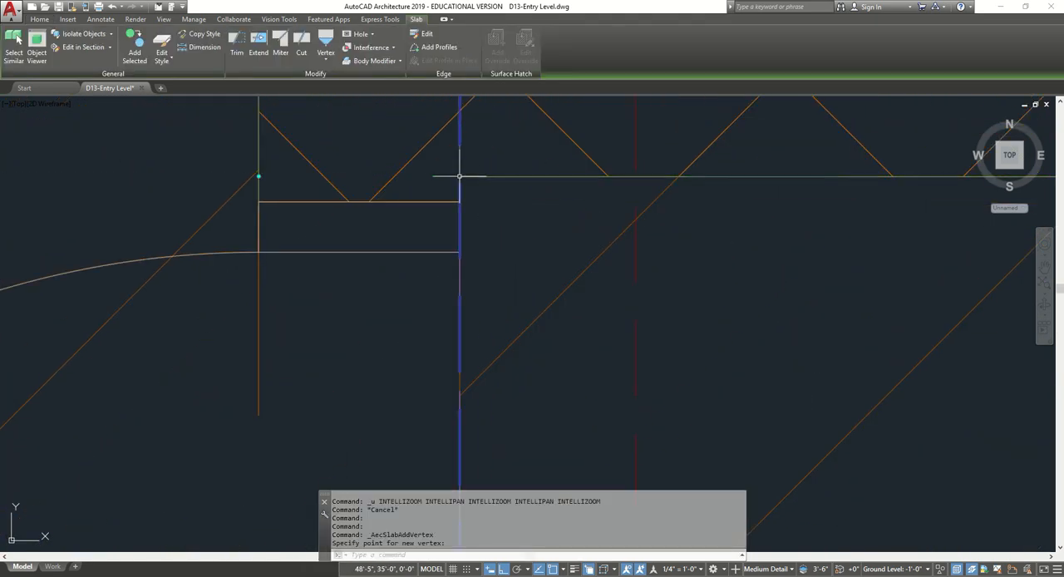
Add a vertex to the slab's east edge where it meets the inner face of the mud room's south wall.
scroll(435, 173, "down", 8)
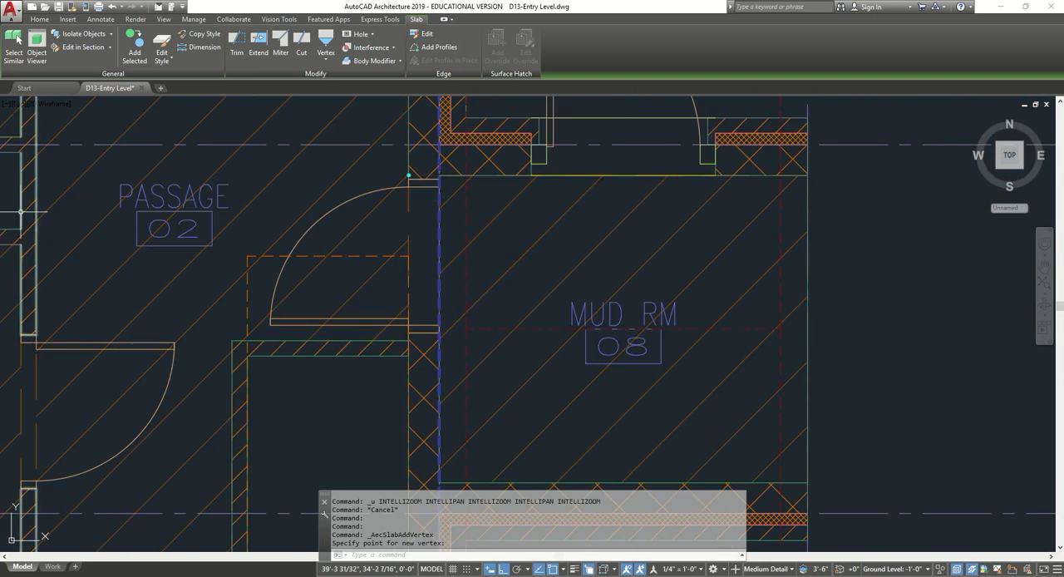
left_click(329, 60)
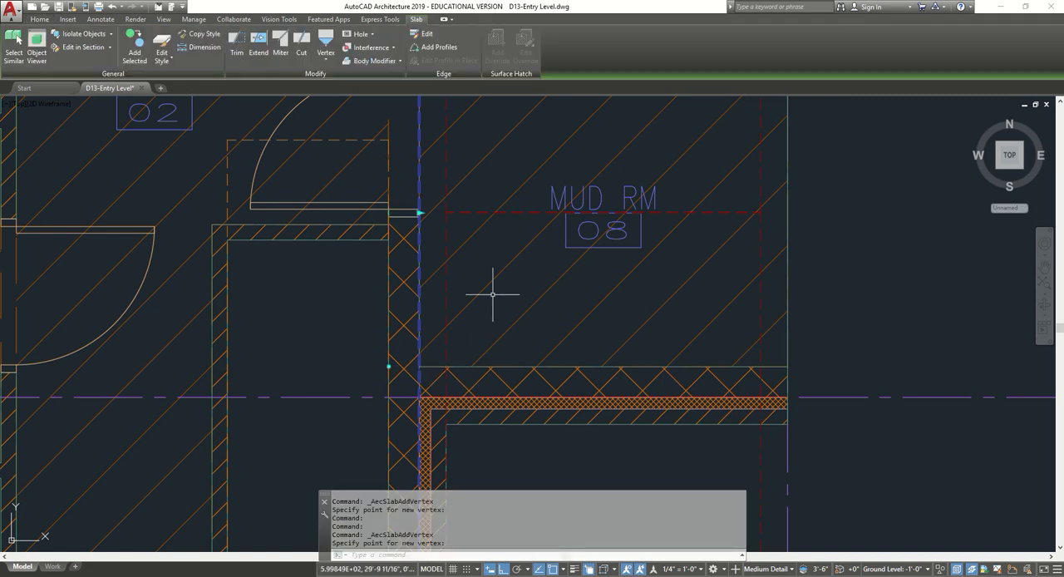
scroll(451, 297, "down", 4)
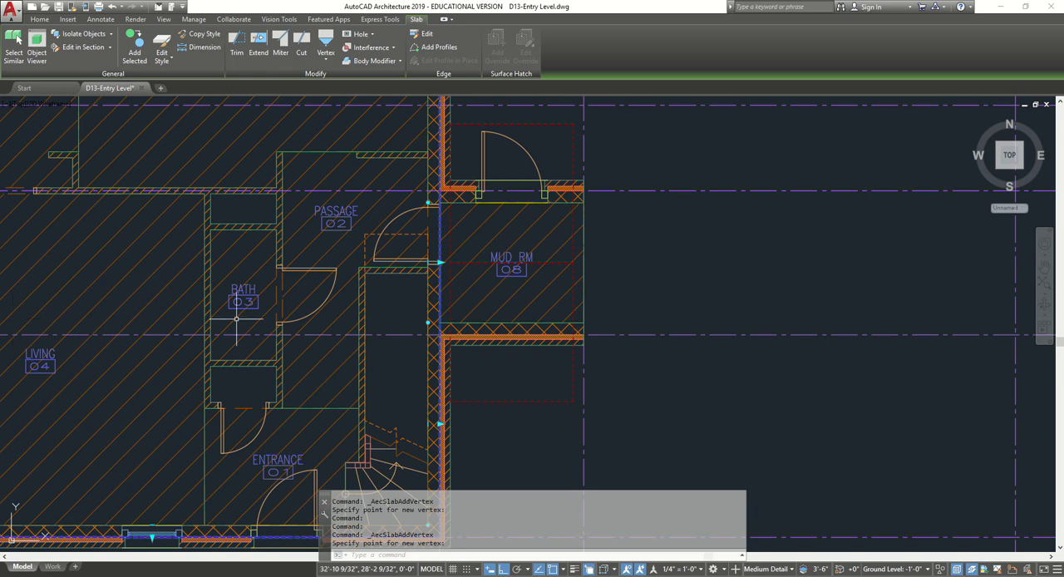
Stretch the slab edge between the two mud room vertices east to the mud room's open east end.
left_click(439, 262)
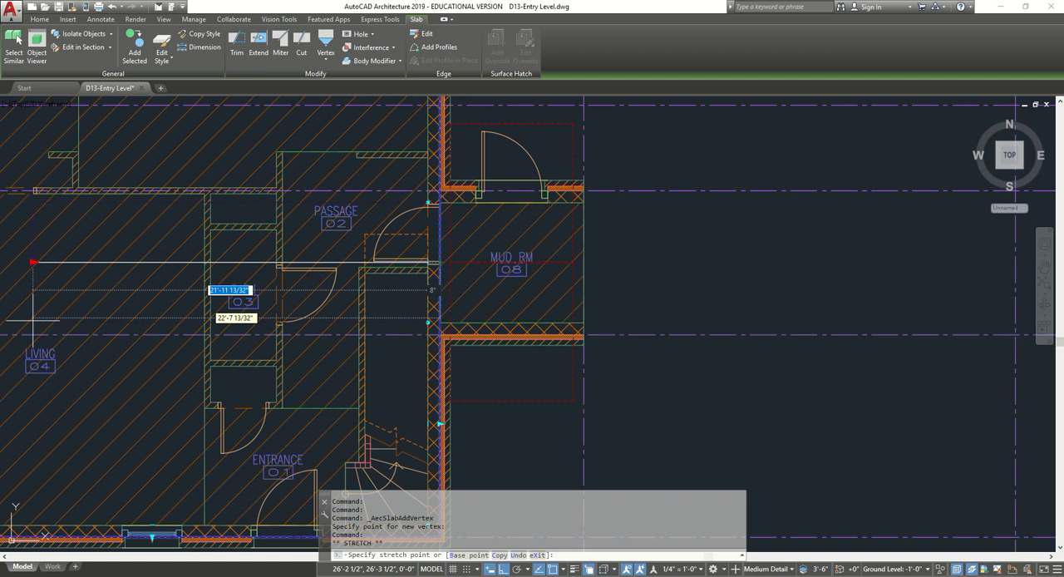
key("Escape")
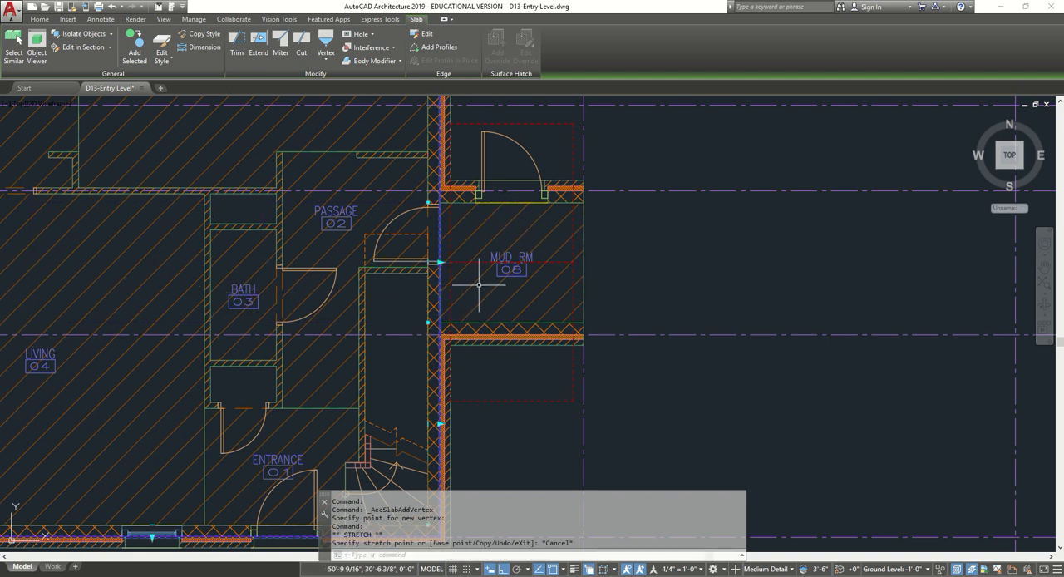
left_click(443, 260)
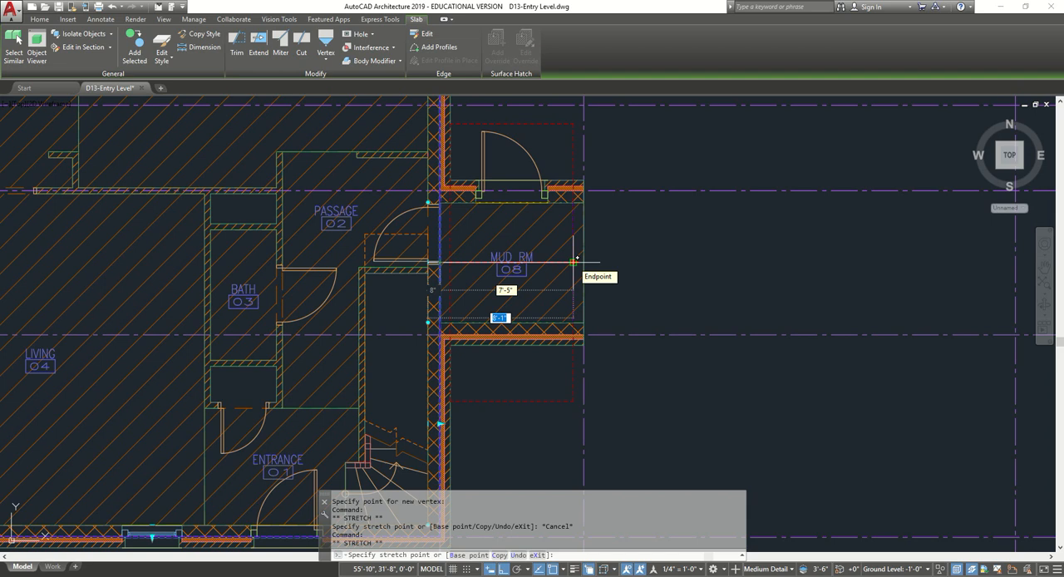
left_click(585, 263)
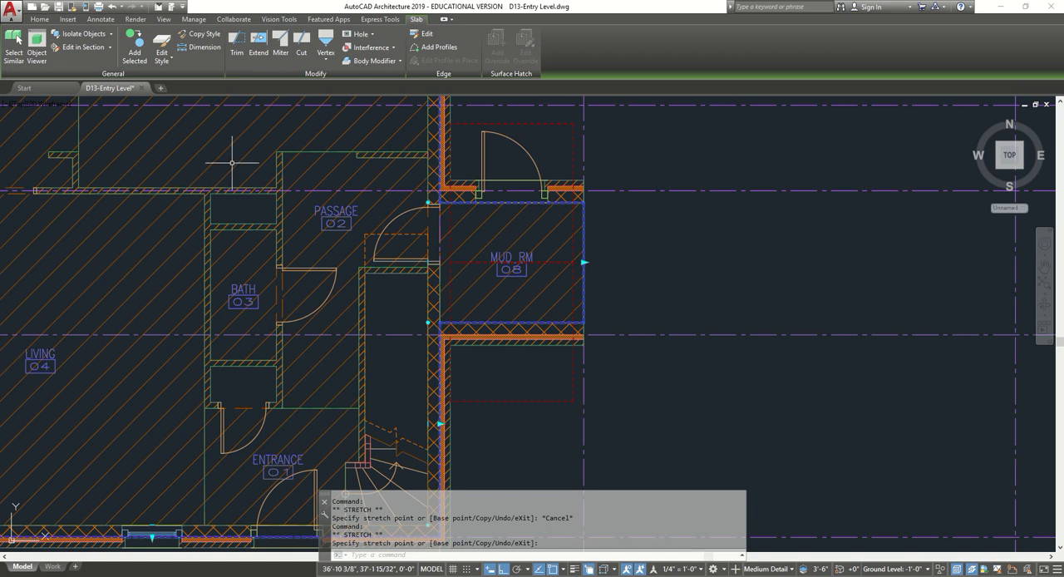
Draw a rectangle over the stairwell from the stair's northwest corner to the inside corner of the south and east exterior walls.
left_click(39, 19)
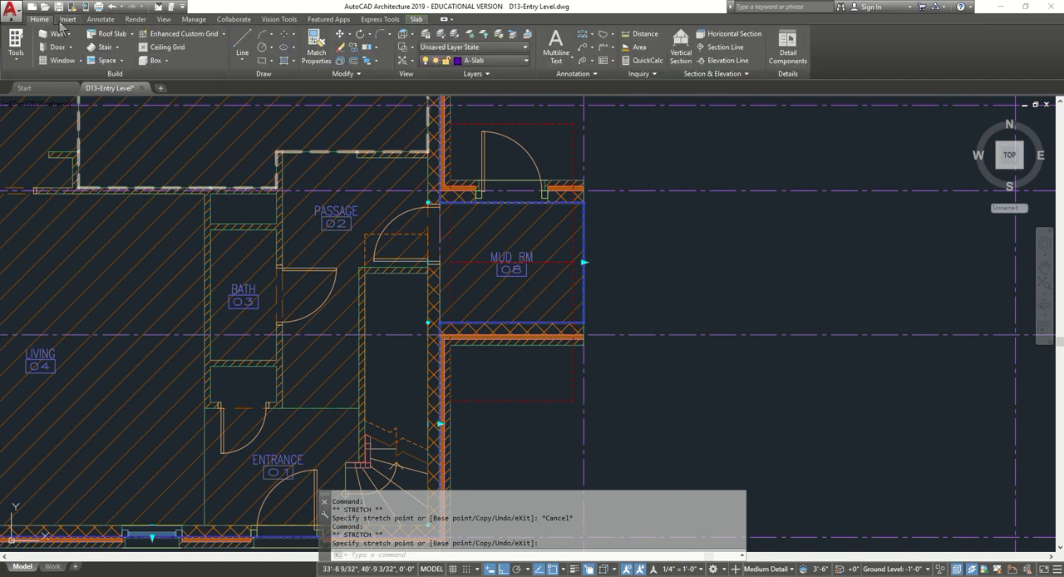
left_click(275, 62)
left_click(286, 87)
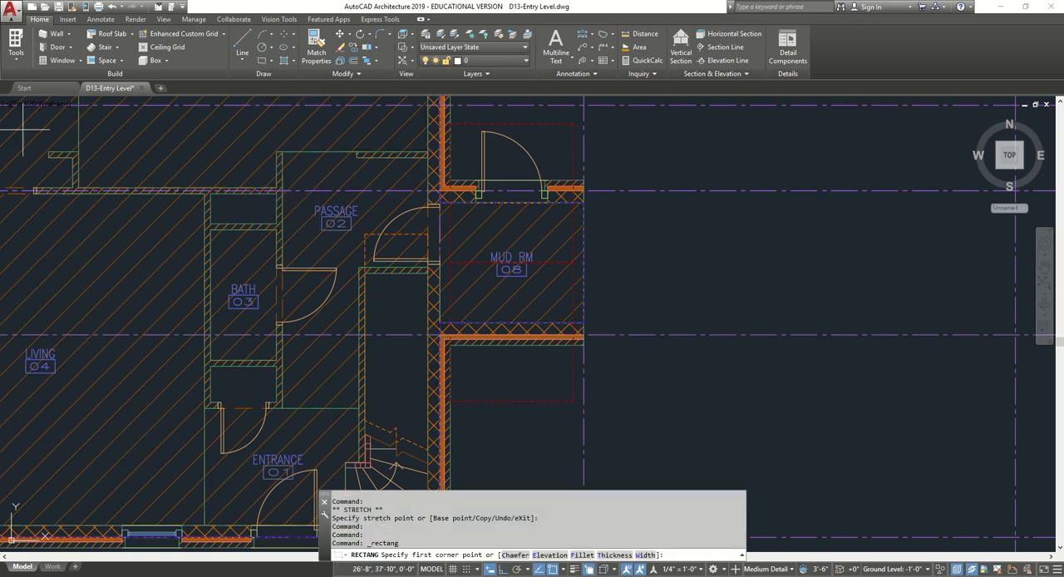
left_click(365, 234)
middle_click_drag(445, 466, 441, 322)
scroll(440, 324, "up", 4)
left_click(432, 391)
middle_click_drag(671, 312, 662, 510)
scroll(580, 251, "down", 2)
scroll(468, 186, "down", 4)
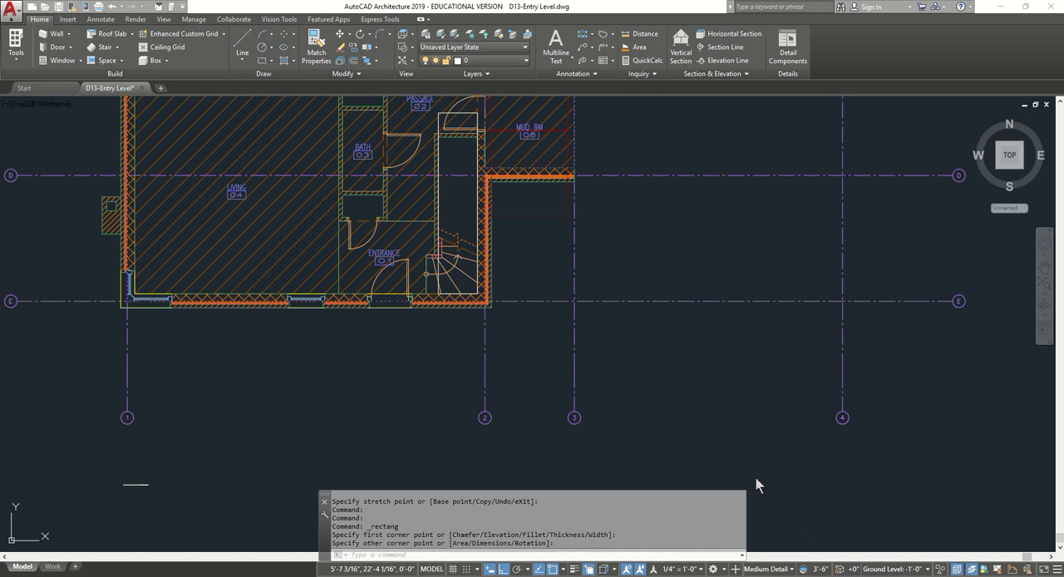
Stretch the north edge of the stairwell rectangle 8" to the south.
scroll(422, 112, "up", 2)
scroll(430, 214, "down", 4)
scroll(449, 156, "up", 6)
middle_click_drag(449, 156, 438, 227)
left_click(451, 152)
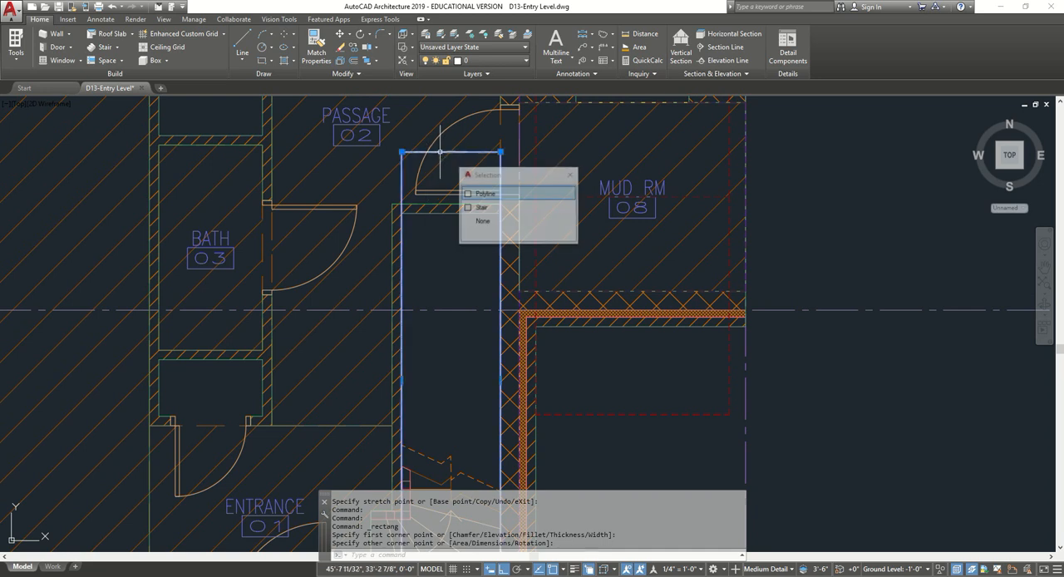
left_click(485, 193)
left_click(450, 152)
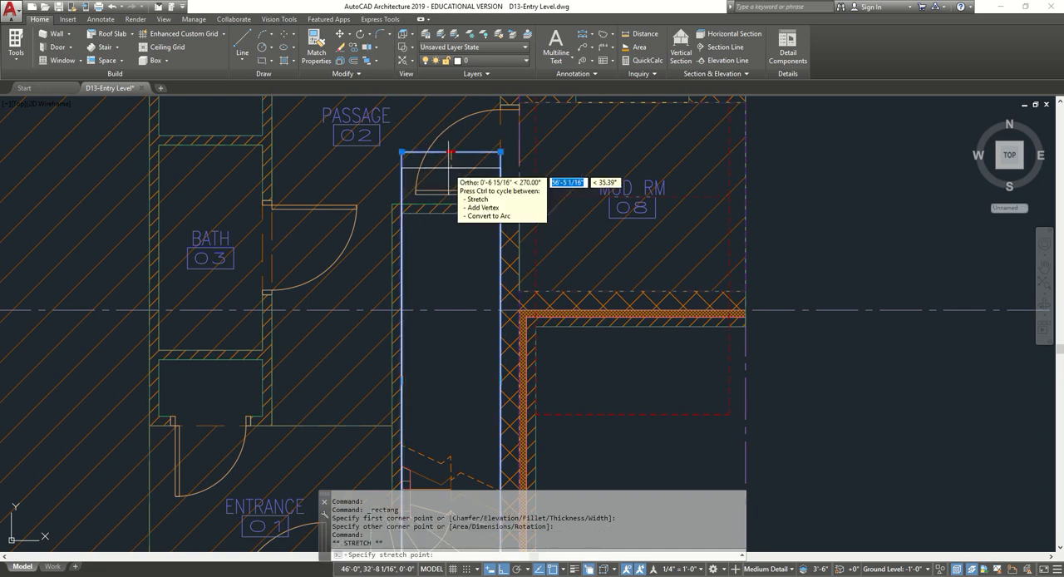
type("8")
key("Return")
mouse_move(449, 172)
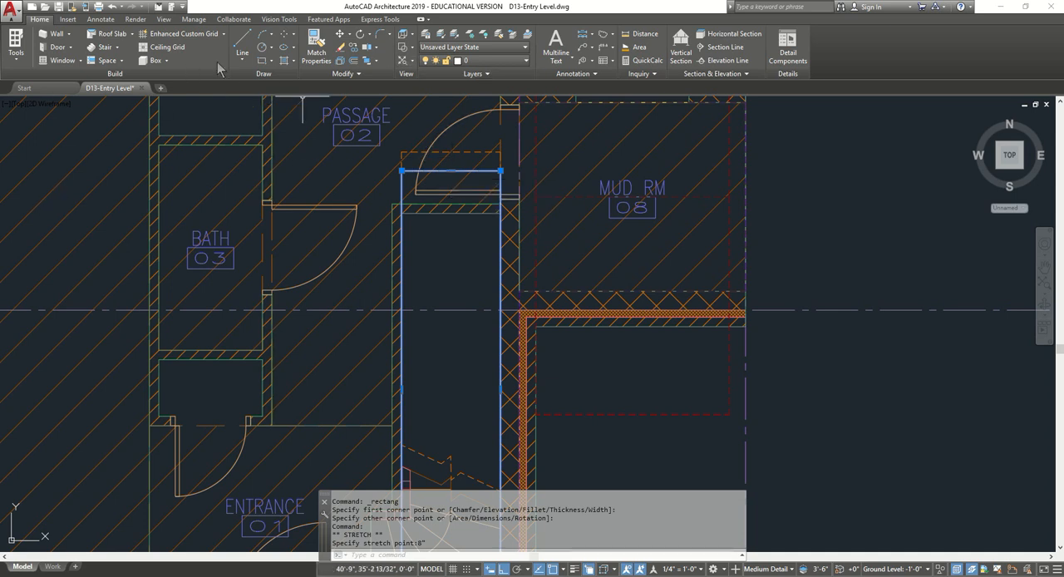
key("Escape")
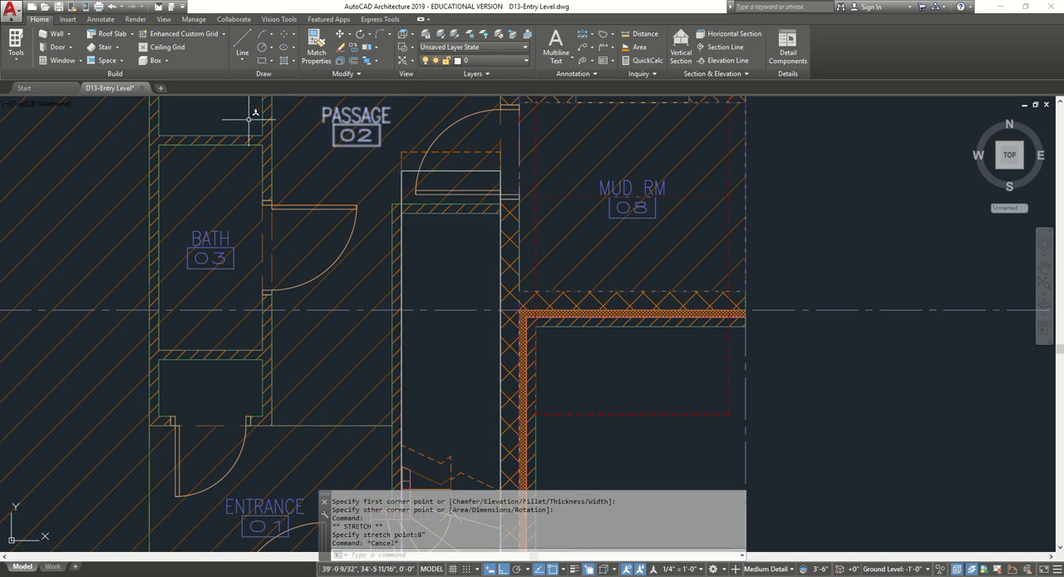
Add a hole to the main floor slab from the stairwell rectangle, erasing the layout geometry.
scroll(383, 242, "down", 4)
scroll(240, 335, "up", 5)
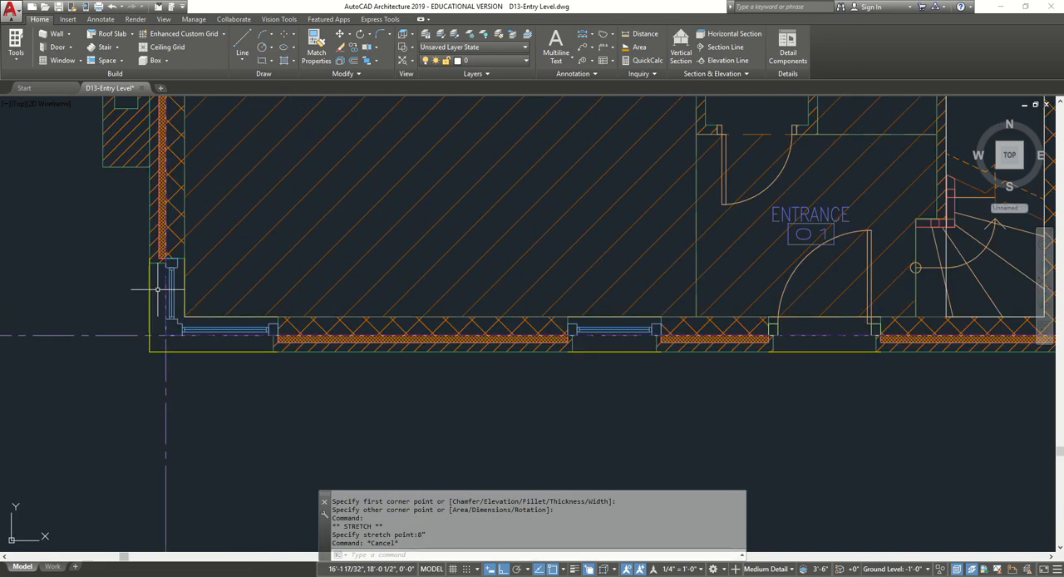
left_click(171, 306)
scroll(333, 237, "down", 4)
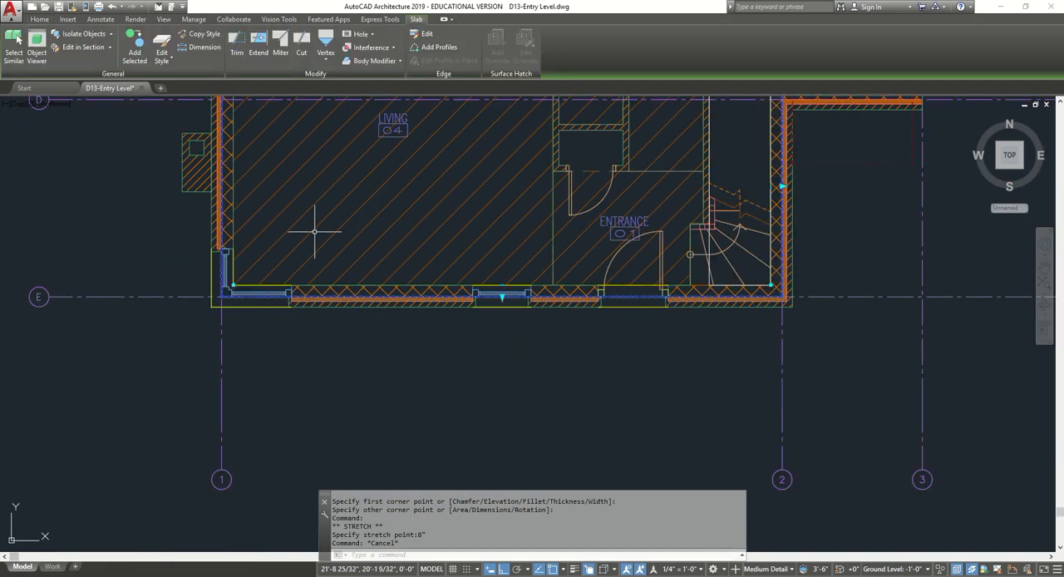
middle_click_drag(390, 199, 294, 365)
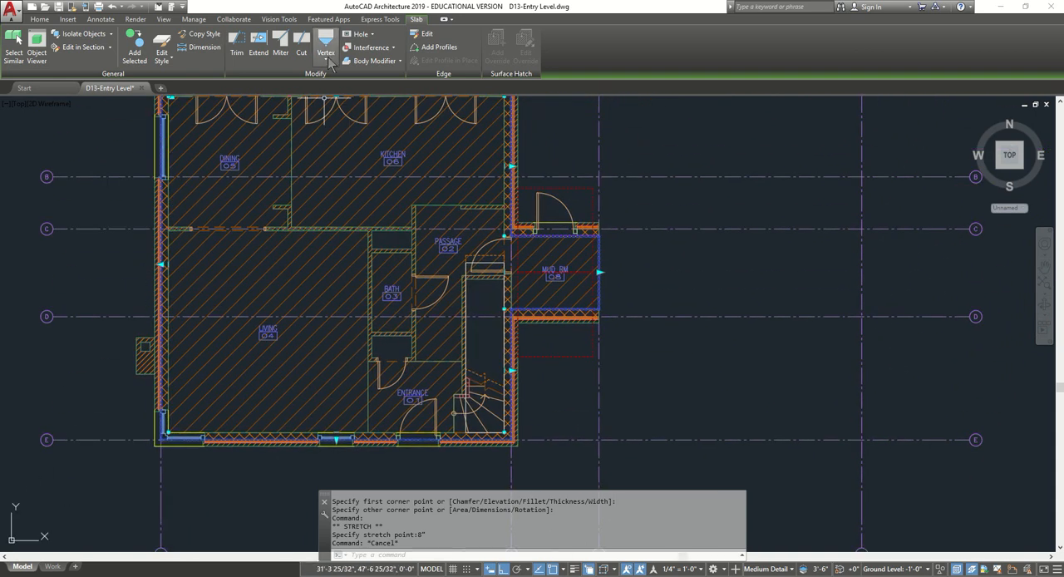
left_click(376, 38)
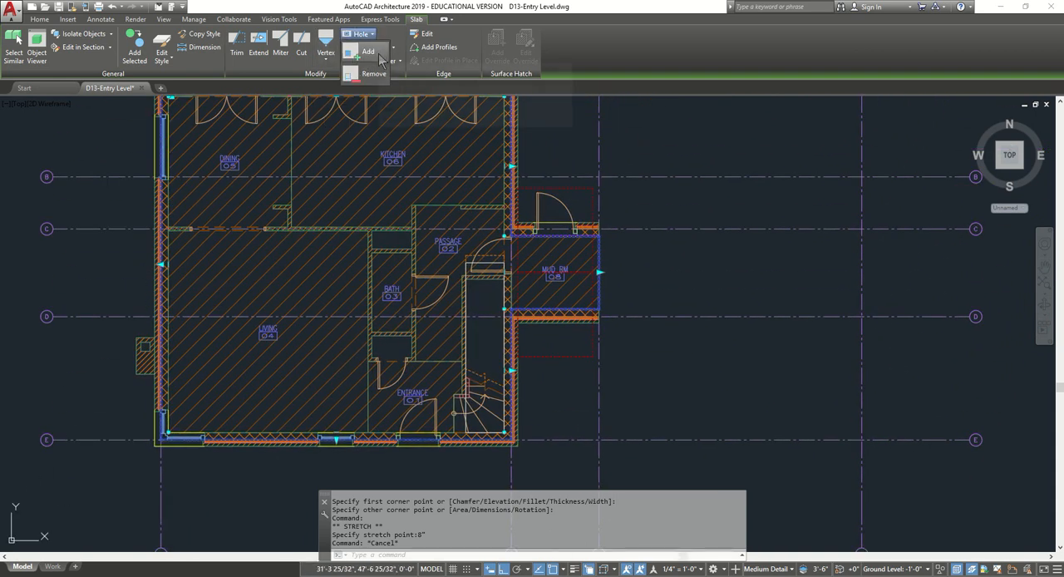
left_click(379, 58)
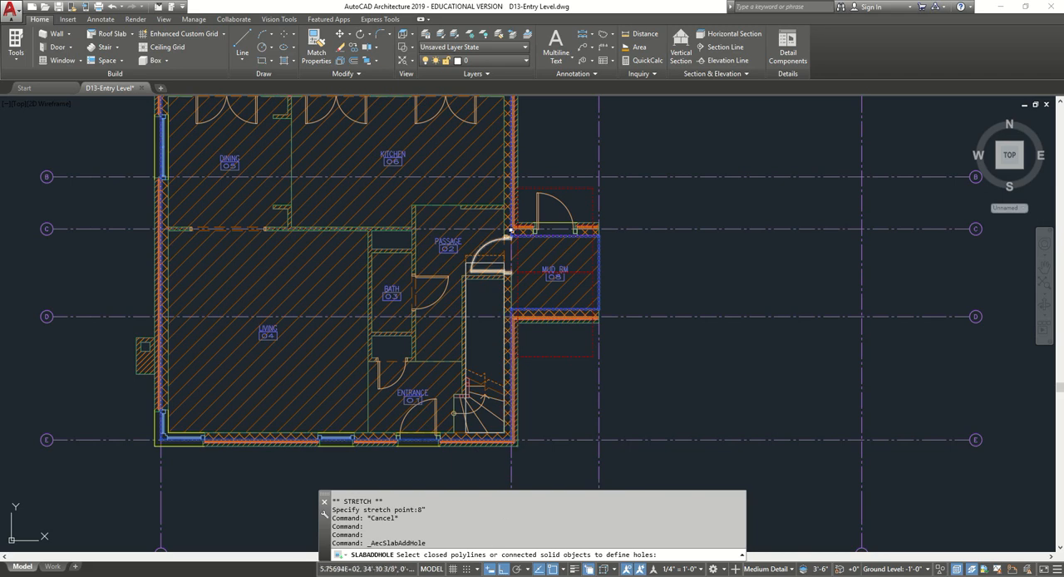
scroll(470, 260, "up", 8)
left_click(452, 232)
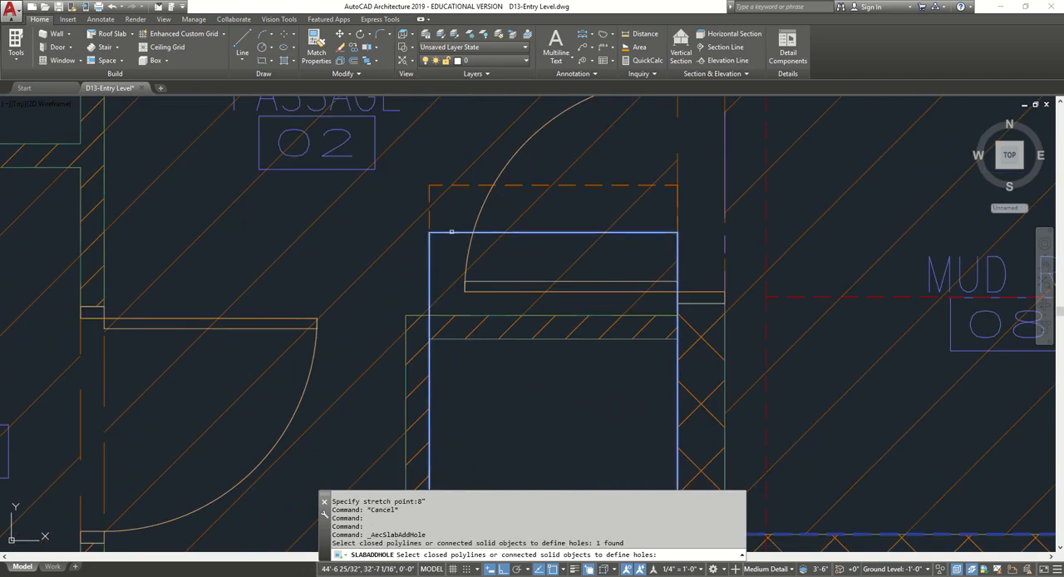
key("Return")
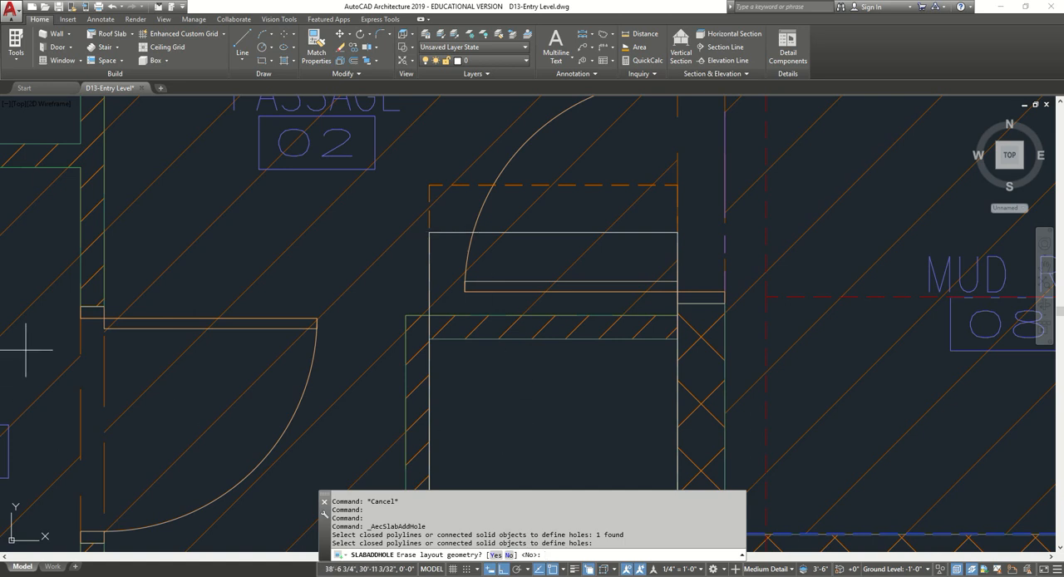
left_click(496, 555)
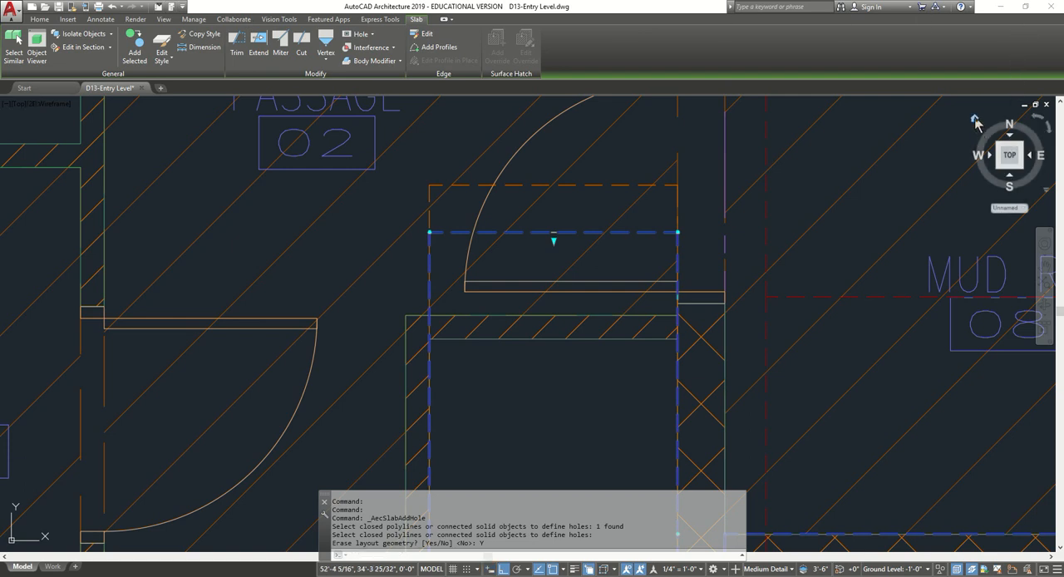
Show the model in the home isometric view with the Conceptual visual style and examine the slab at the stairwell and mud room.
left_click(975, 121)
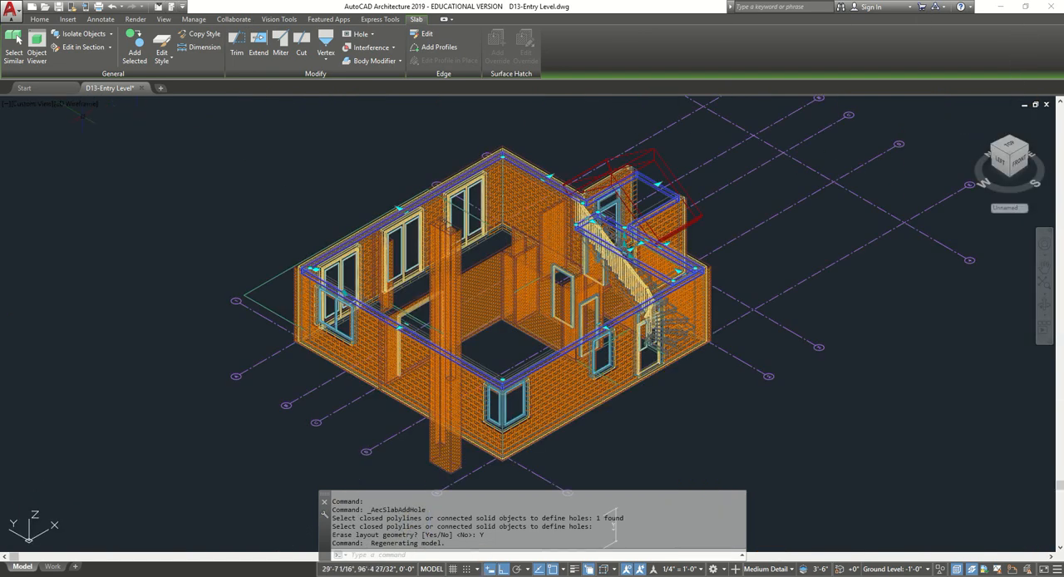
left_click(83, 103)
left_click(101, 144)
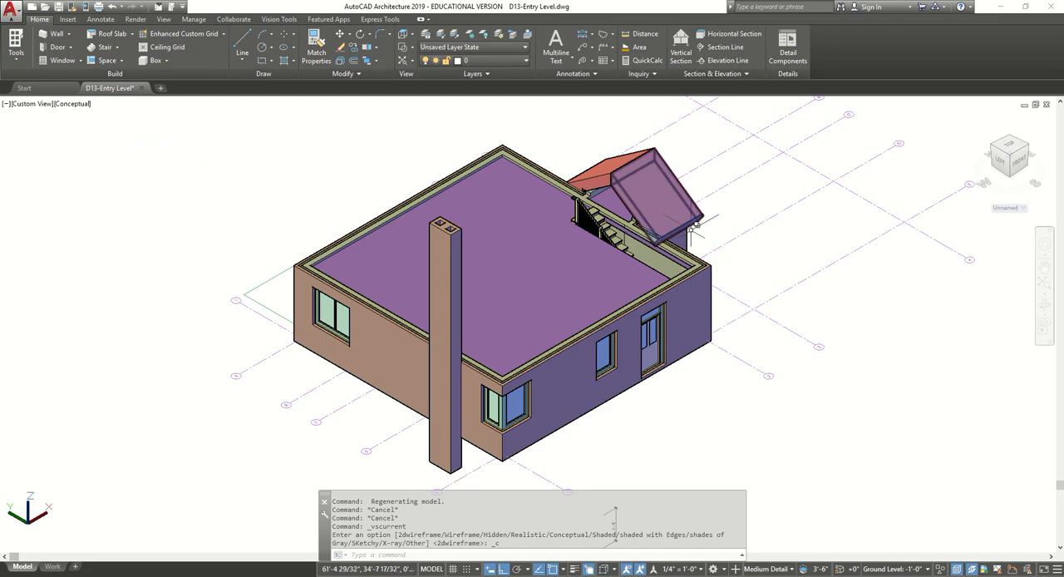
scroll(695, 226, "up", 5)
middle_click_drag(682, 230, 12, 247, "shift")
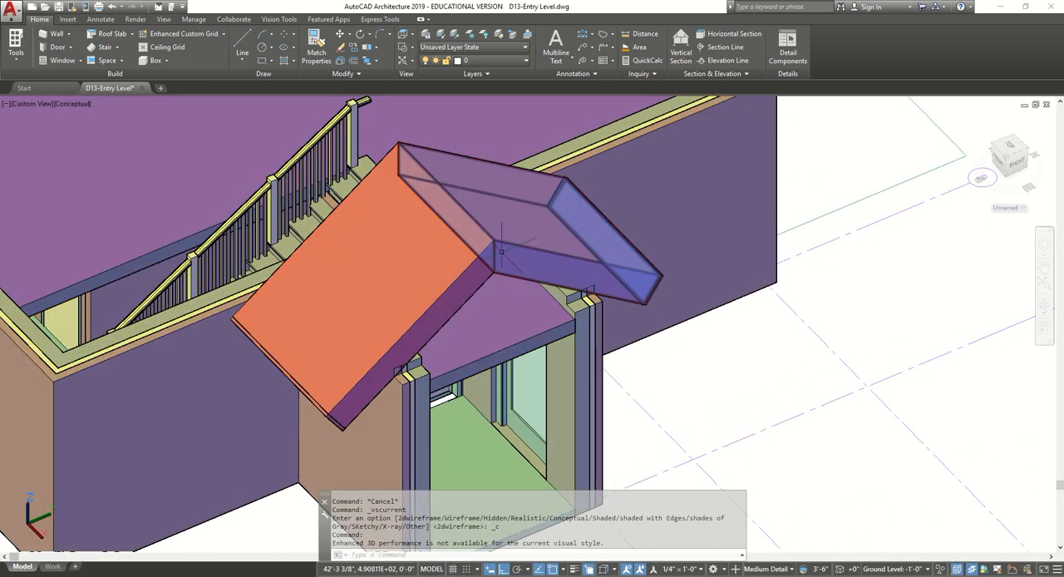
Hide the two roof slabs above the mud room.
left_click(482, 246)
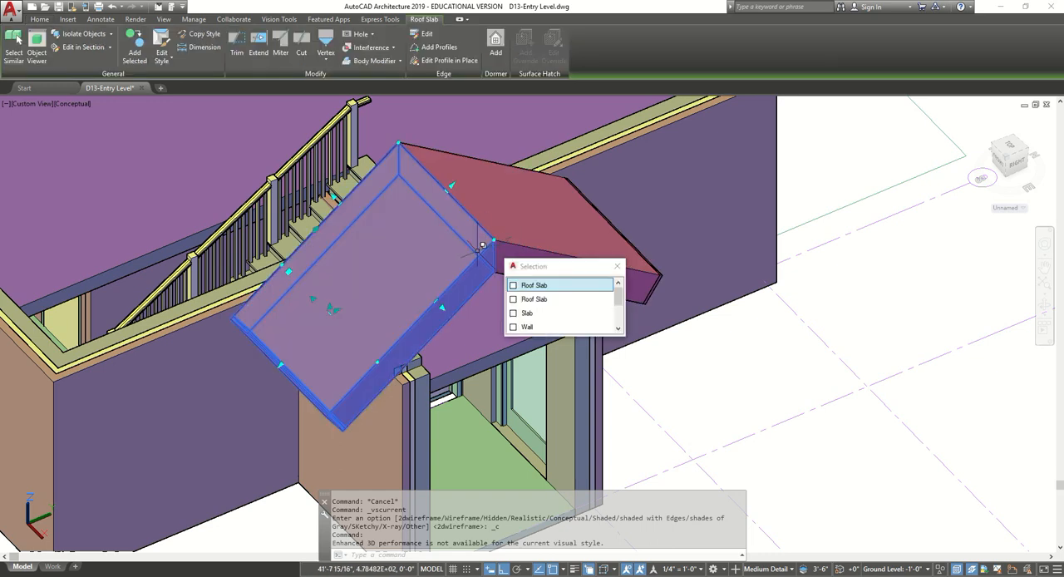
left_click(535, 254)
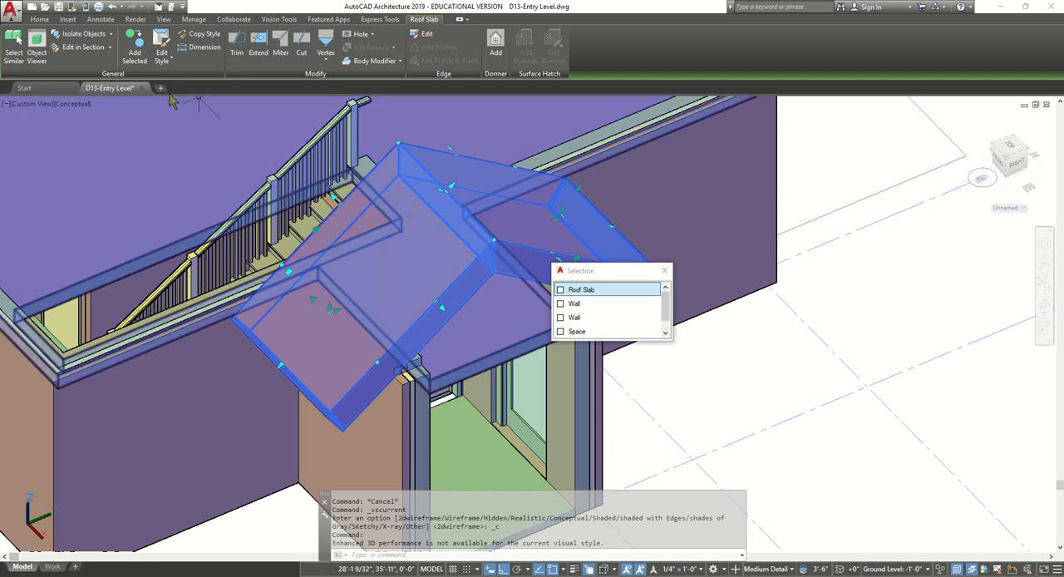
left_click(111, 34)
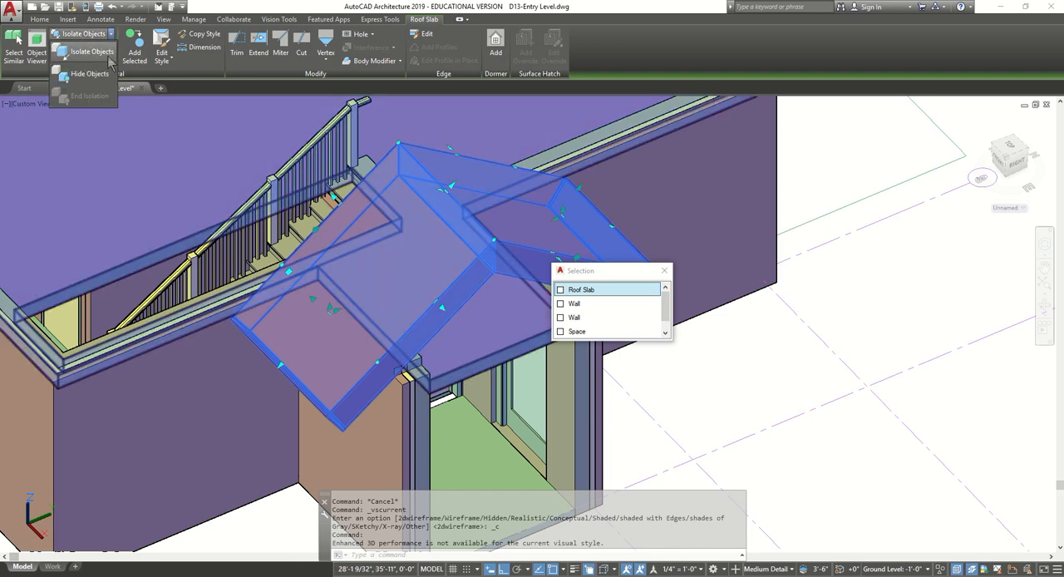
left_click(87, 74)
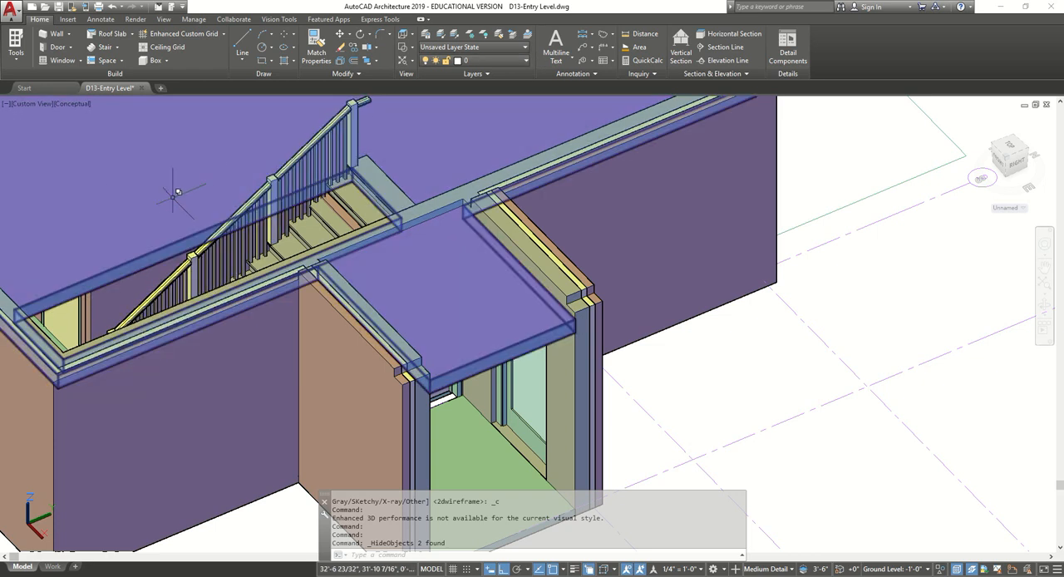
scroll(378, 196, "up", 2)
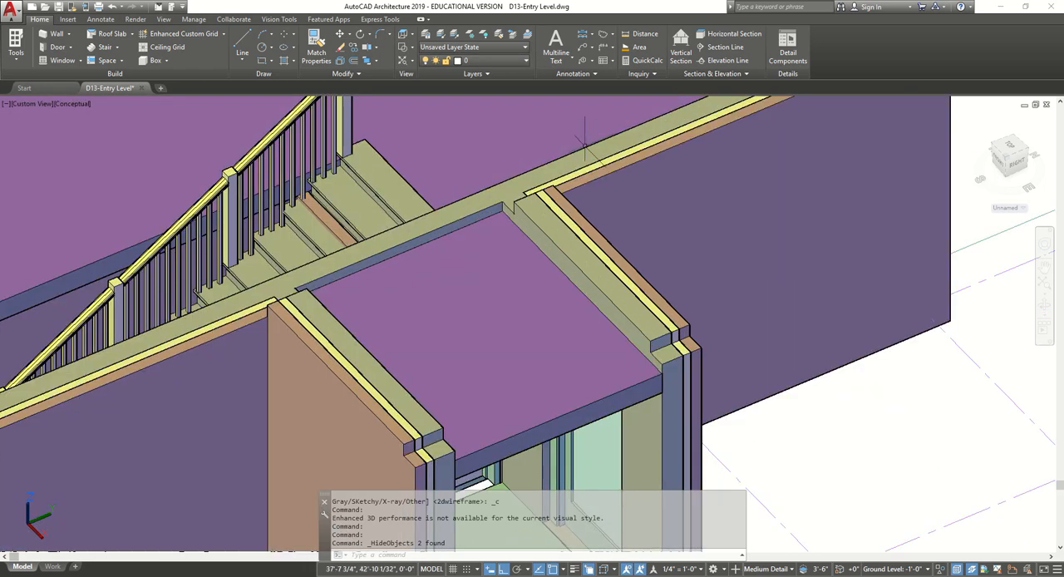
left_click(382, 188)
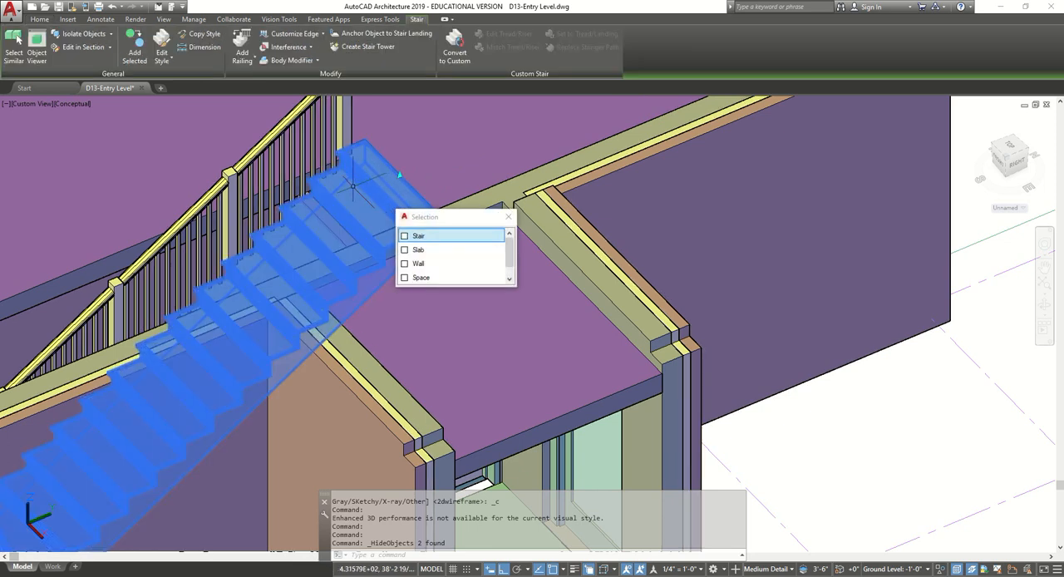
key("Escape")
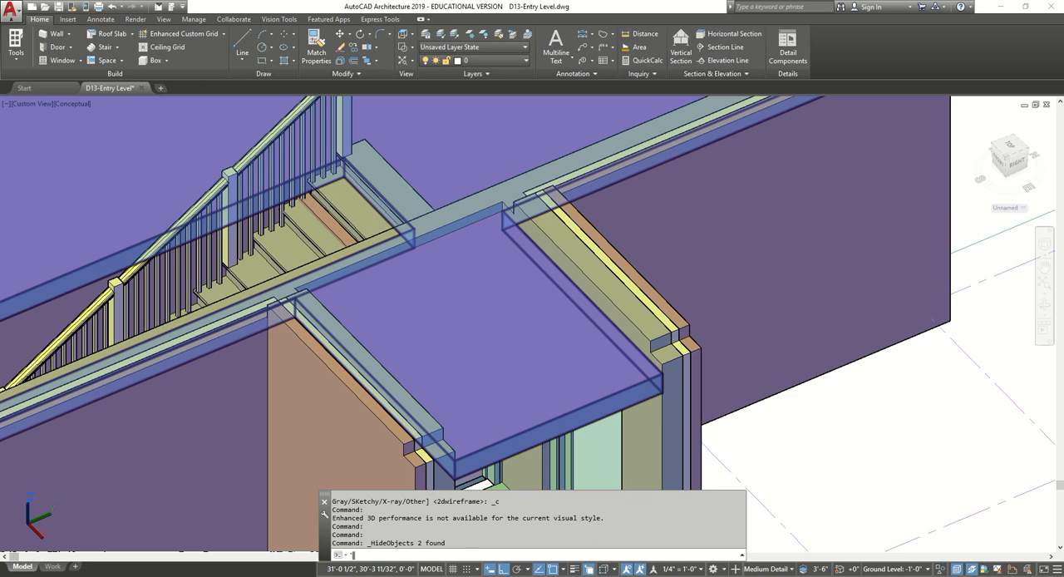
key("Escape")
key("Escape")
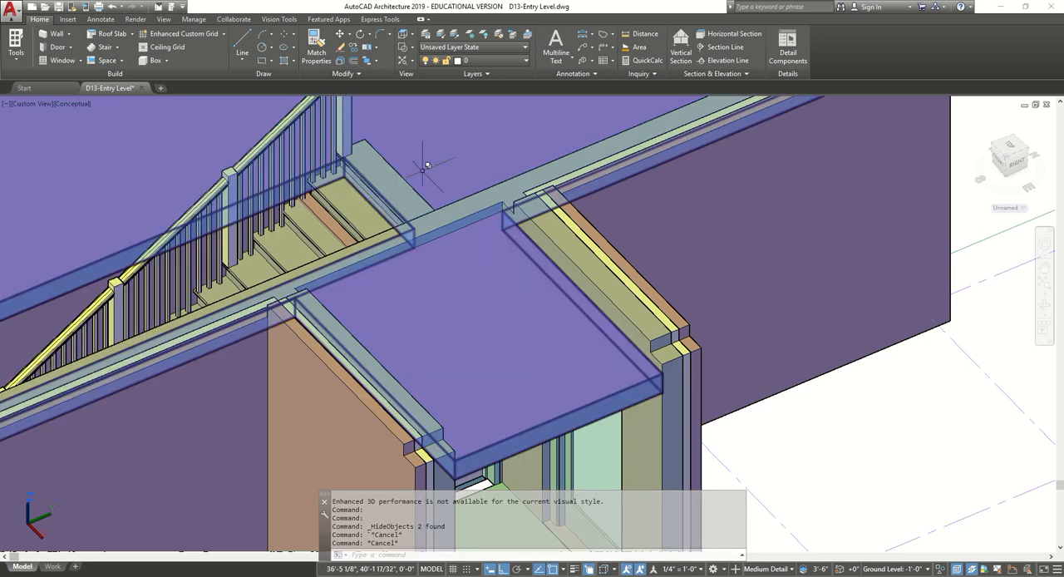
Add the stair as an interference to the slab over the mud room and main floor, with the Subtractive shrinkwrap effect.
left_click(524, 425)
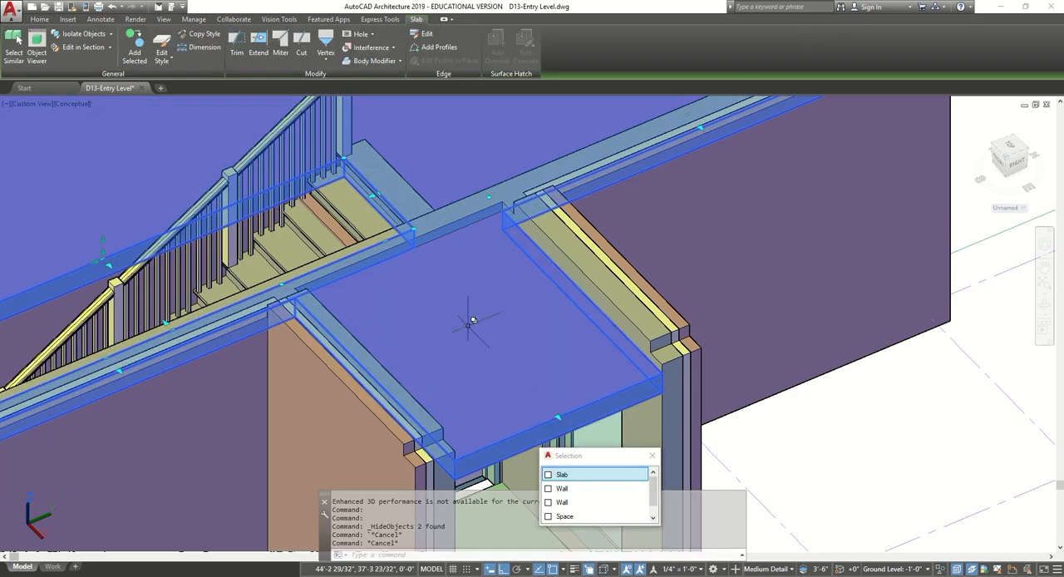
left_click(565, 474)
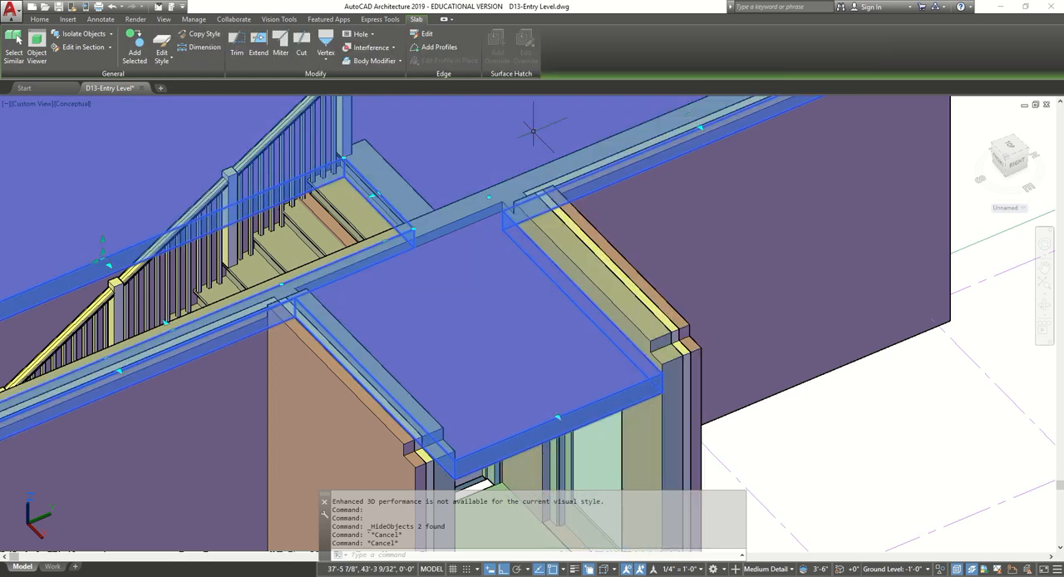
left_click(391, 48)
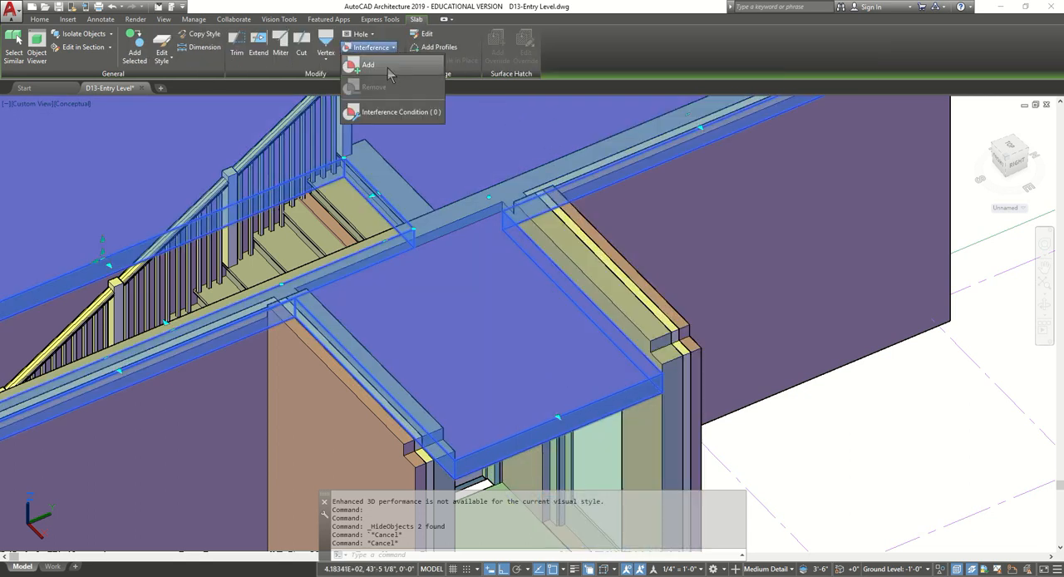
left_click(368, 65)
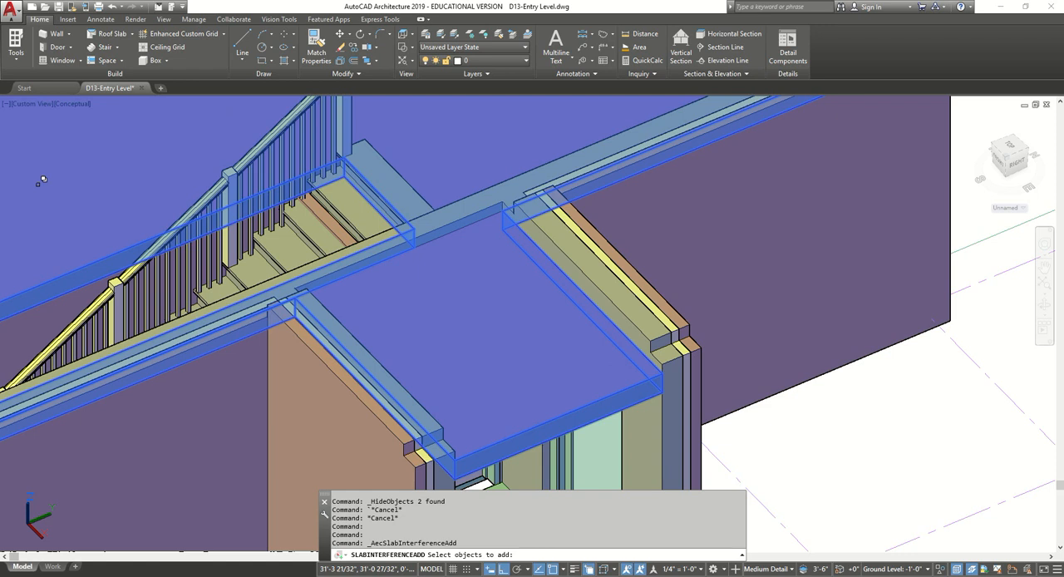
left_click(357, 212)
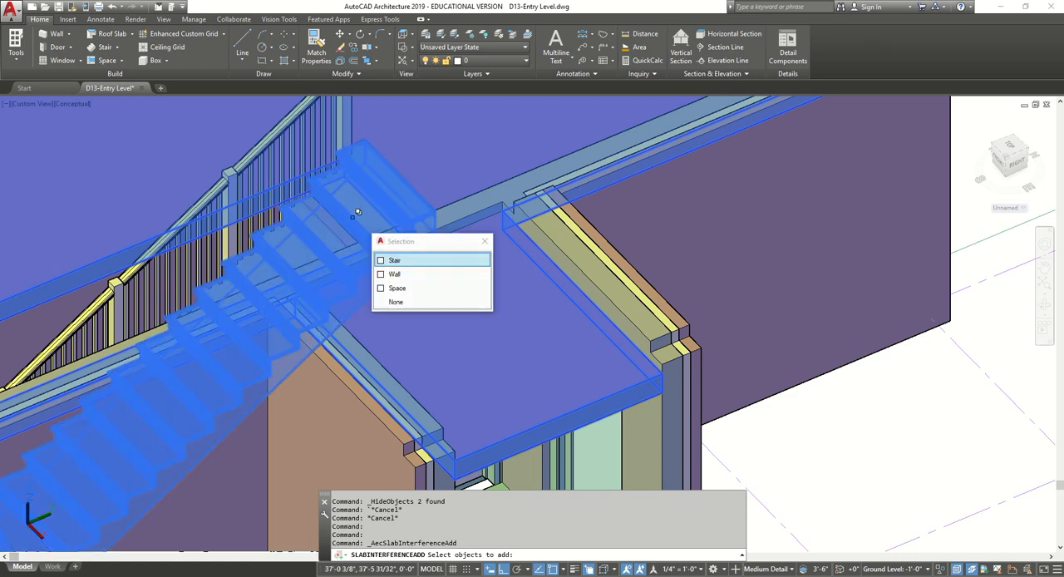
left_click(397, 261)
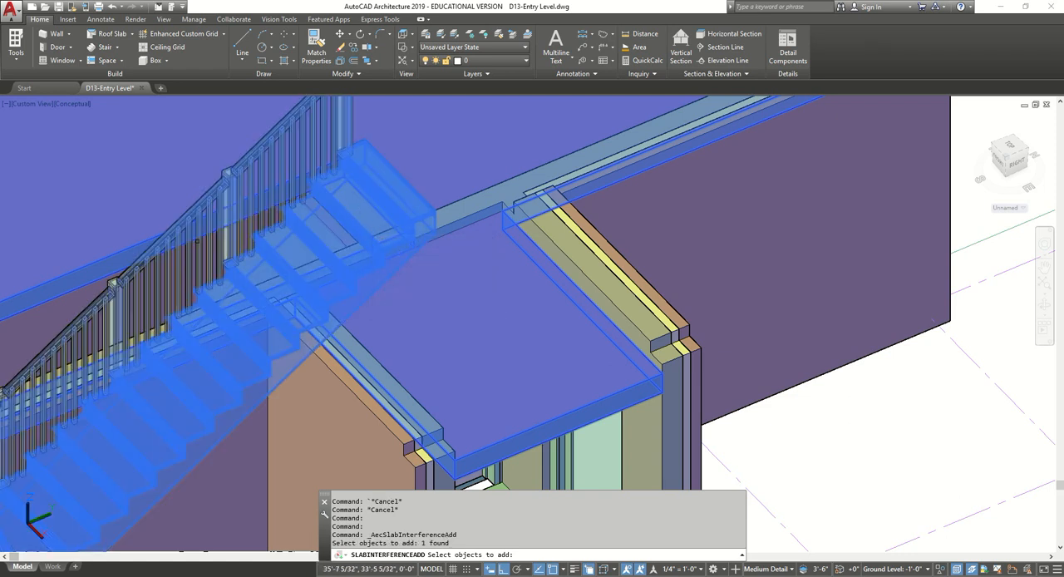
key("Return")
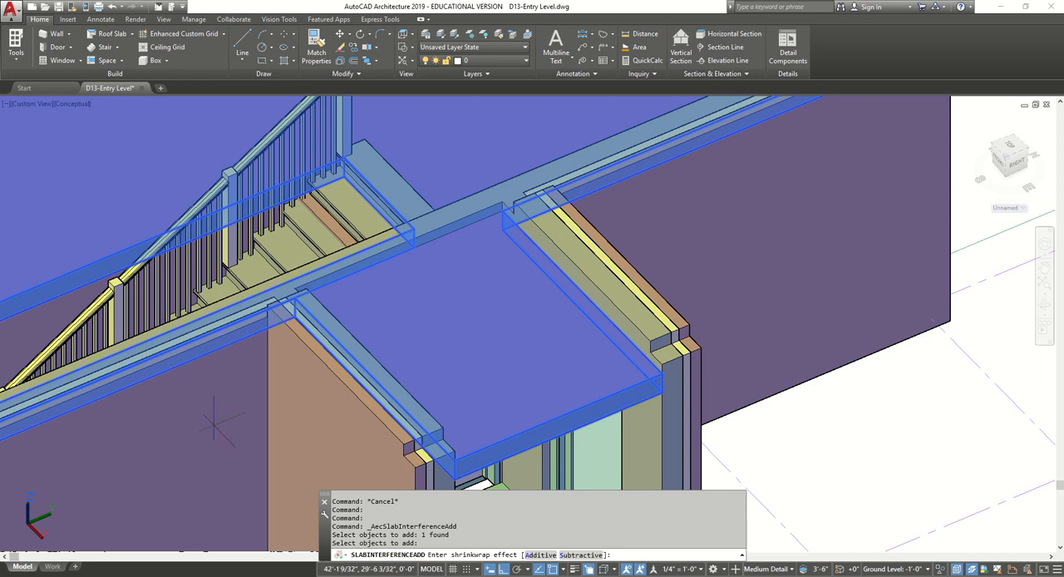
left_click(582, 555)
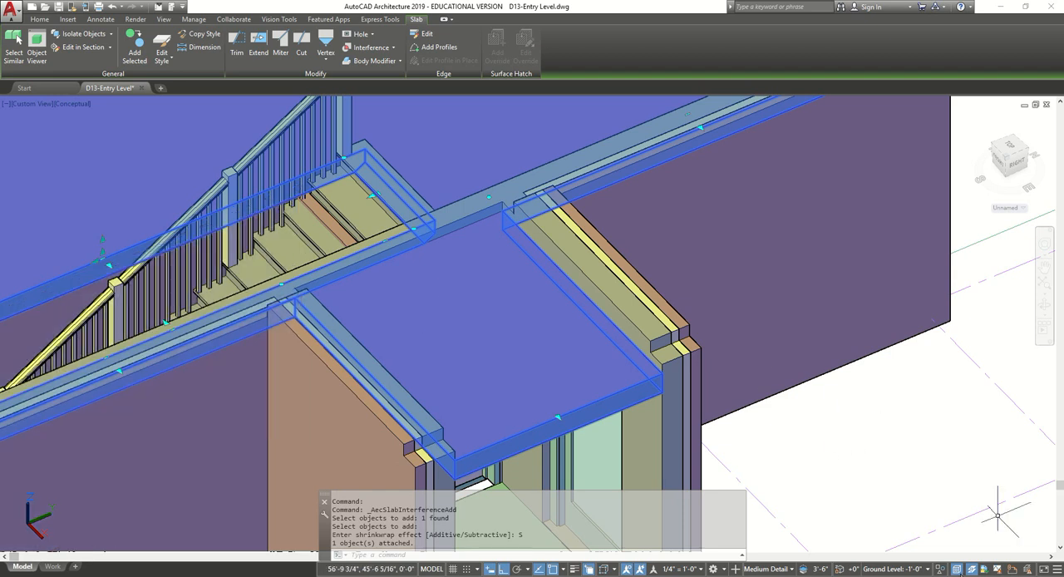
End the object isolation to bring back the hidden roof slabs and clear the selection.
left_click(956, 569)
left_click(989, 529)
key("Escape")
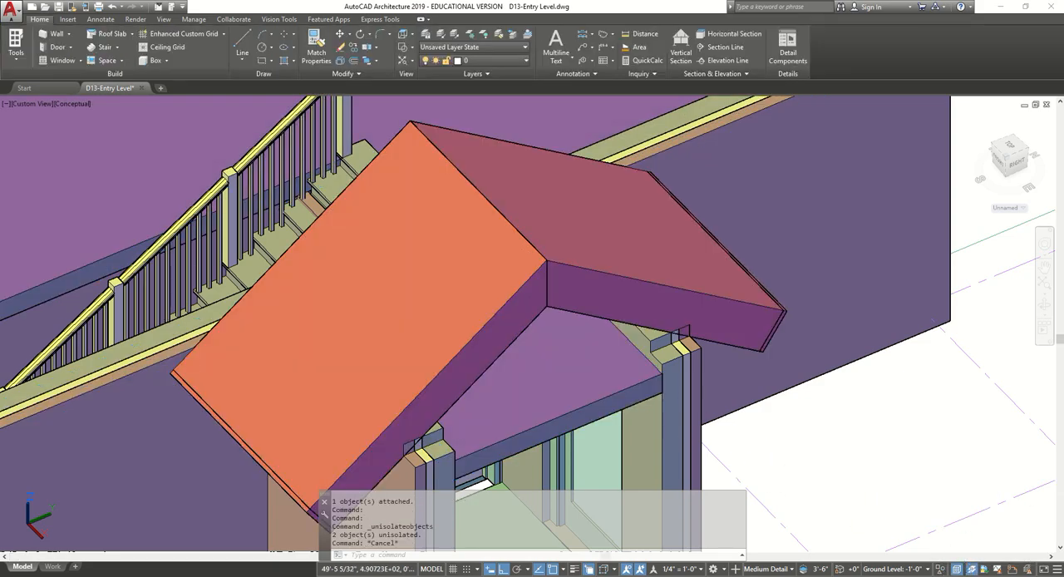
Add the stair as an interference to the wall that cuts through the treads, with the Subtractive shrinkwrap effect.
middle_click_drag(384, 324, 366, 339, "shift")
scroll(332, 202, "up", 4)
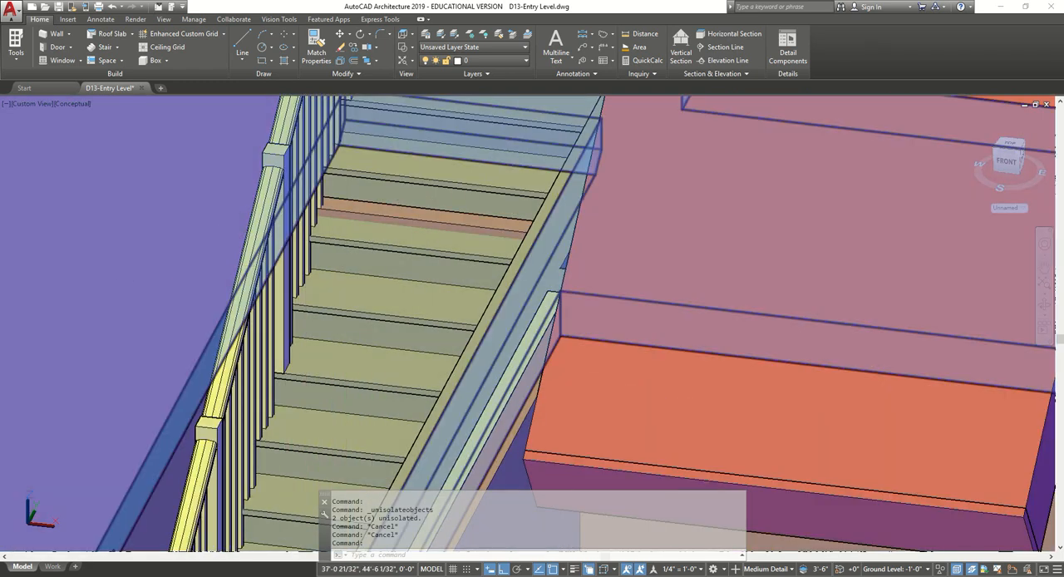
left_click(374, 202)
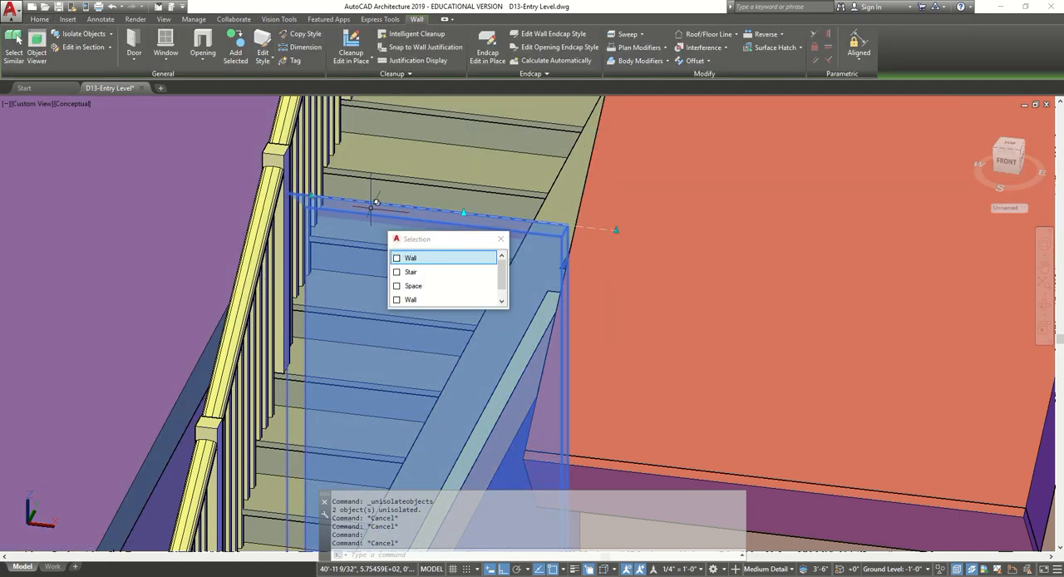
left_click(727, 50)
left_click(716, 71)
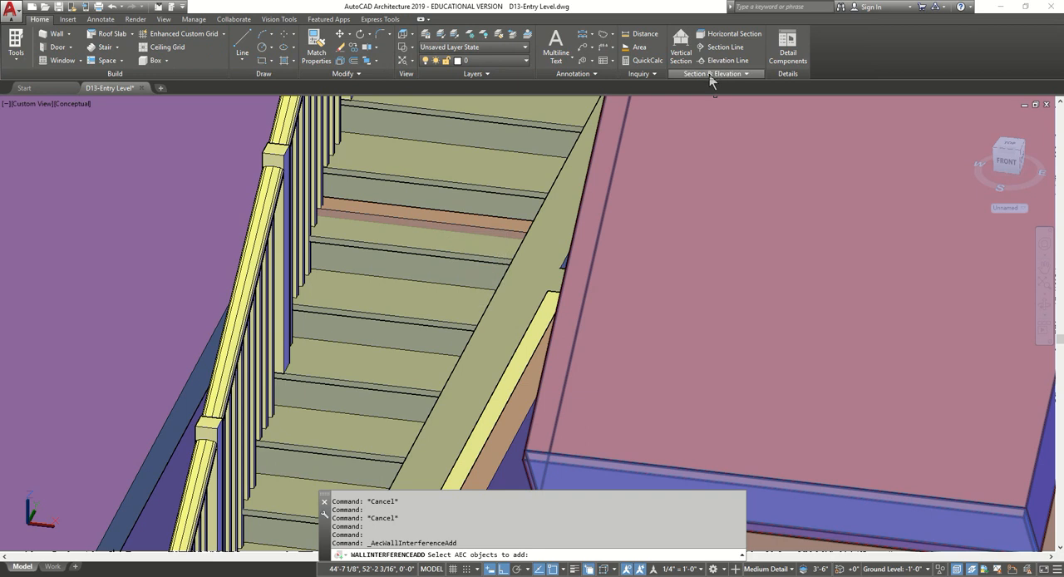
left_click(440, 248)
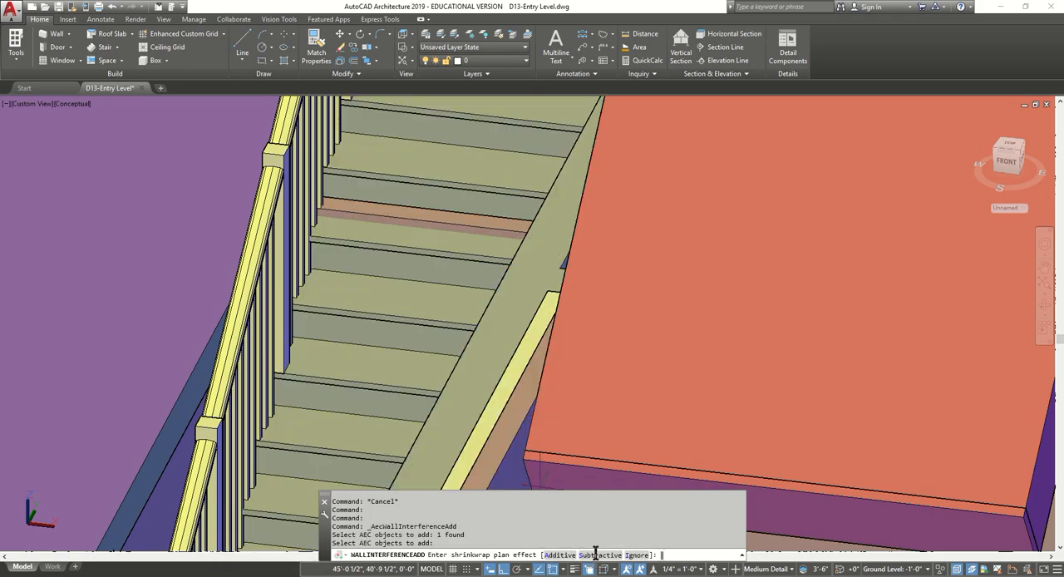
left_click(595, 554)
key("Escape")
key("Escape")
Show the model in the top view with the 2D Wireframe visual style and save the drawing.
scroll(430, 207, "down", 5)
mouse_move(392, 305)
middle_mouse_down("shift")
mouse_move(349, 337)
mouse_move(289, 356)
mouse_move(400, 289)
middle_mouse_up("shift")
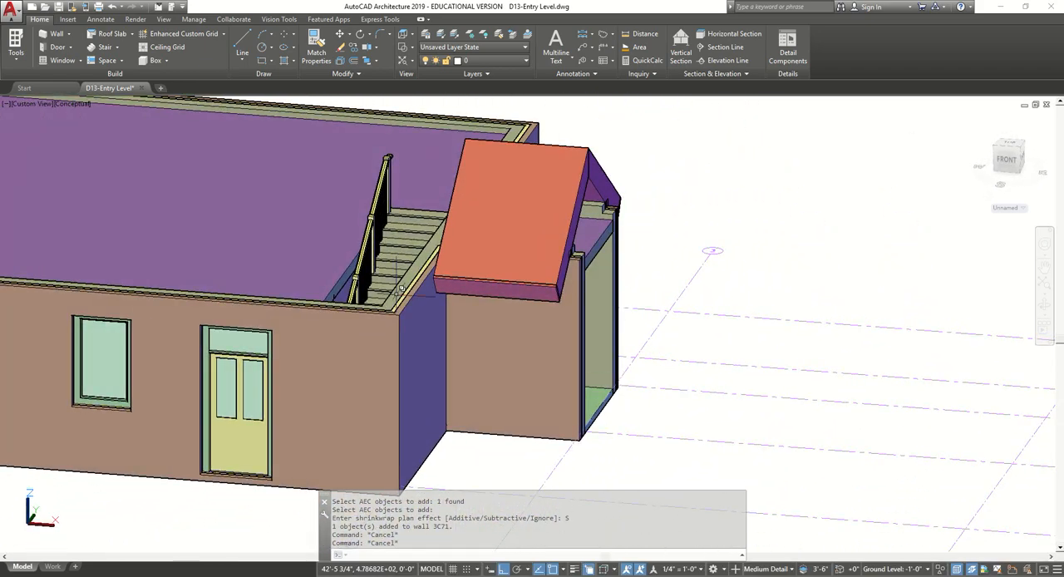
scroll(401, 289, "down", 3)
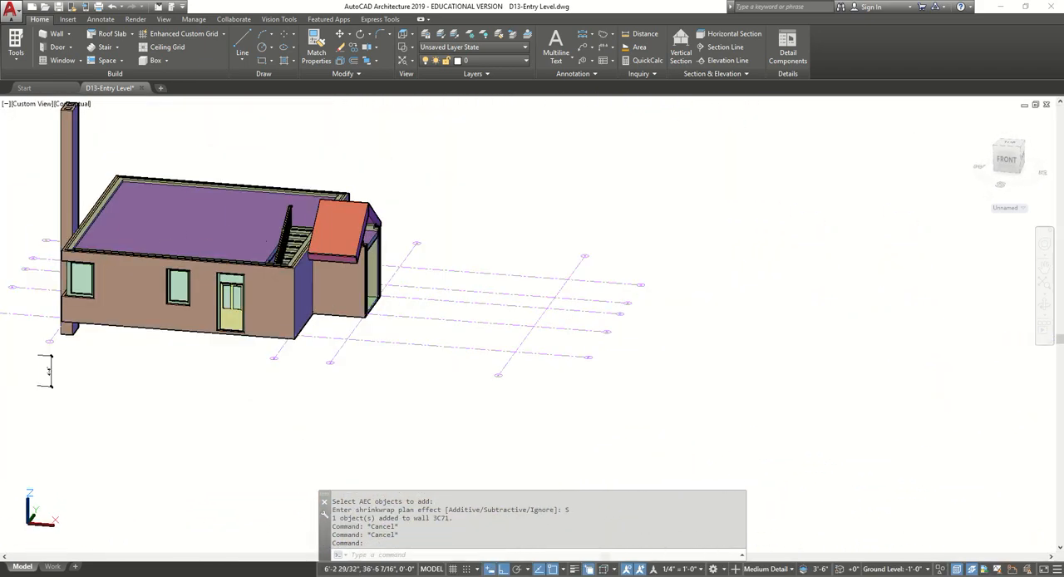
middle_click_drag(491, 354, 768, 360)
left_click(39, 104)
left_click(61, 136)
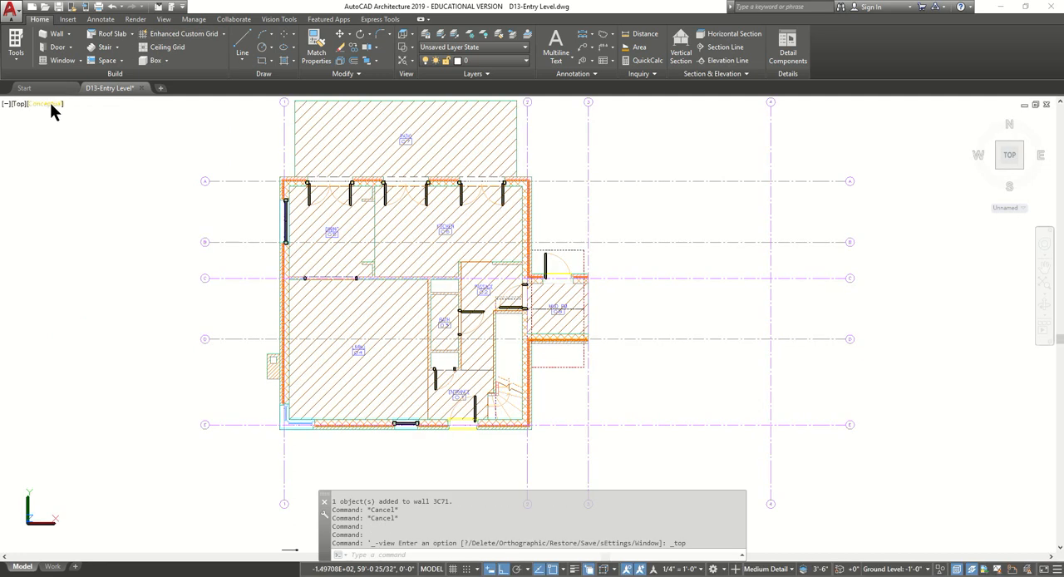
left_click(55, 105)
left_click(91, 128)
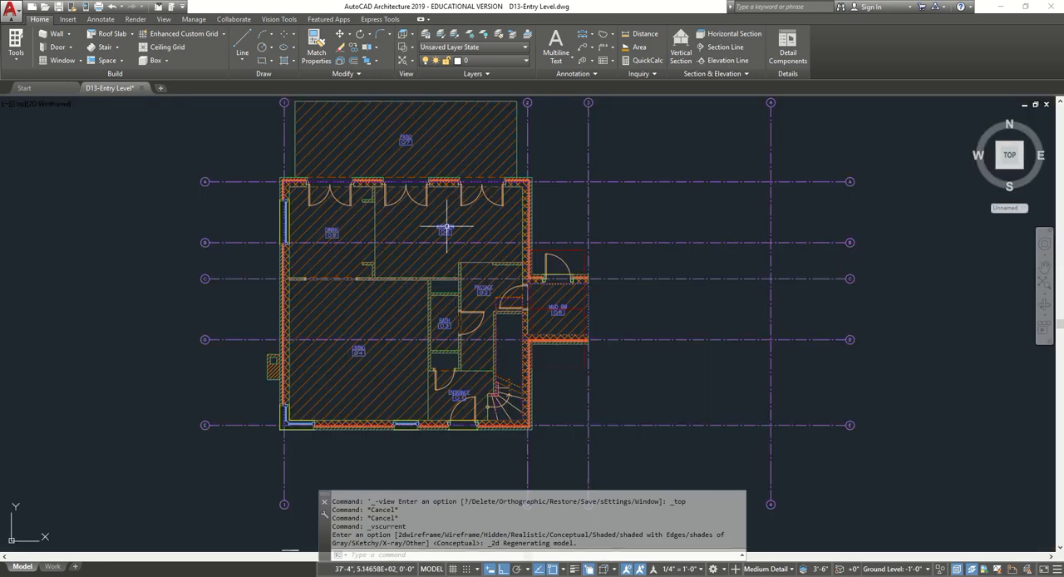
left_click(56, 8)
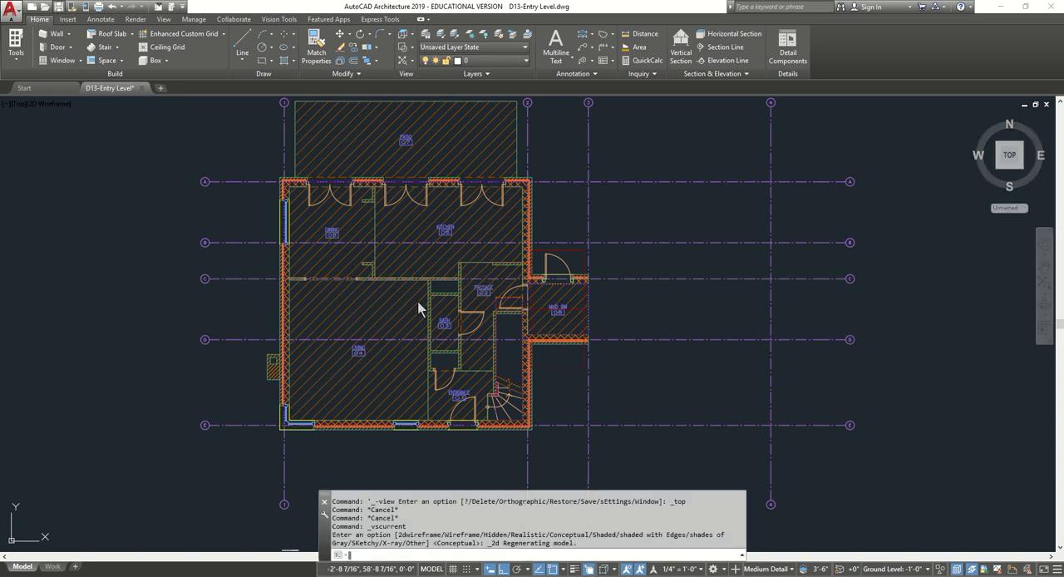